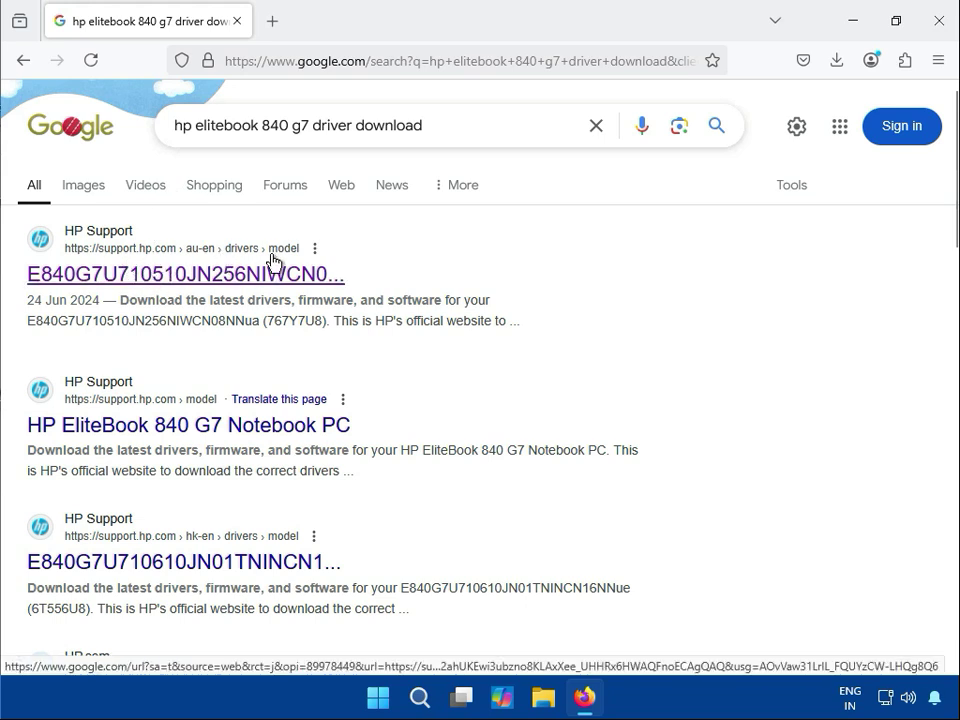
Open the first HP Support result, the EliteBook 840 G7 drivers page, in a new tab.
{"action": "right_click", "coordinate": [227, 272]}
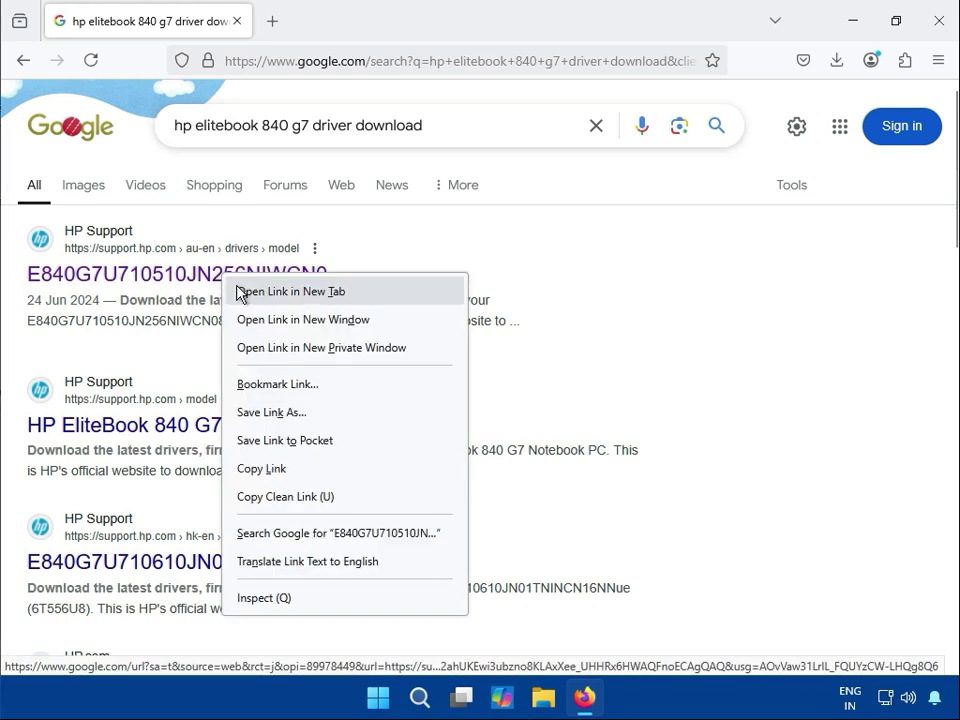
{"action": "left_click", "coordinate": [242, 291]}
{"action": "left_click", "coordinate": [329, 37]}
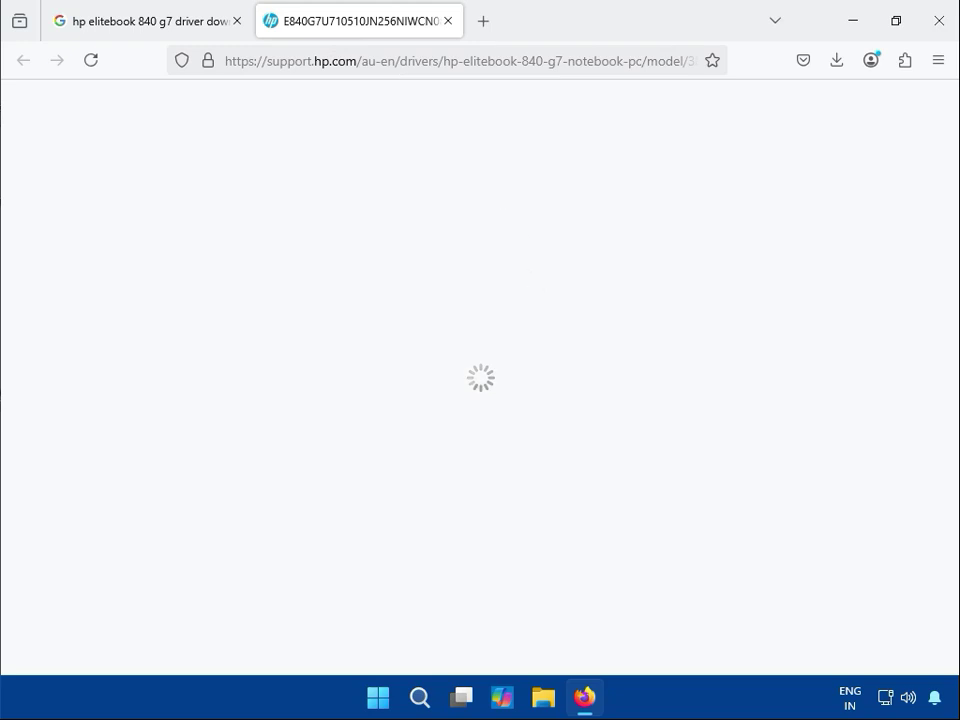
Expand Driver-Audio under All software and drivers to reveal the Realtek HD Audio Driver.
{"action": "scroll", "coordinate": [386, 424], "scroll_direction": "down", "scroll_amount": 3}
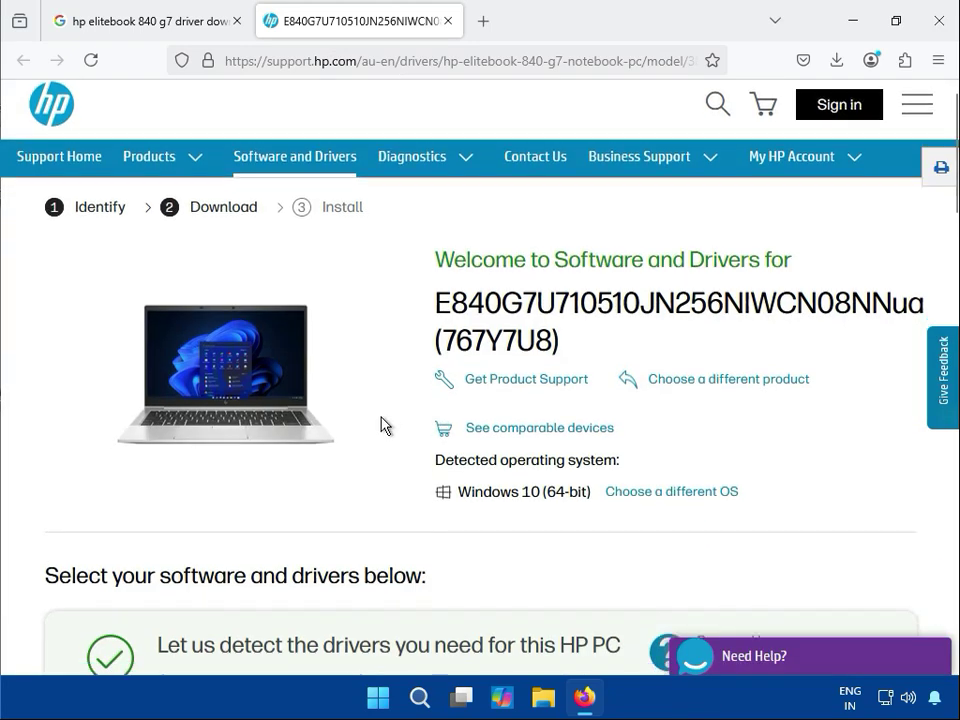
{"action": "scroll", "coordinate": [381, 424], "scroll_direction": "down", "scroll_amount": 5}
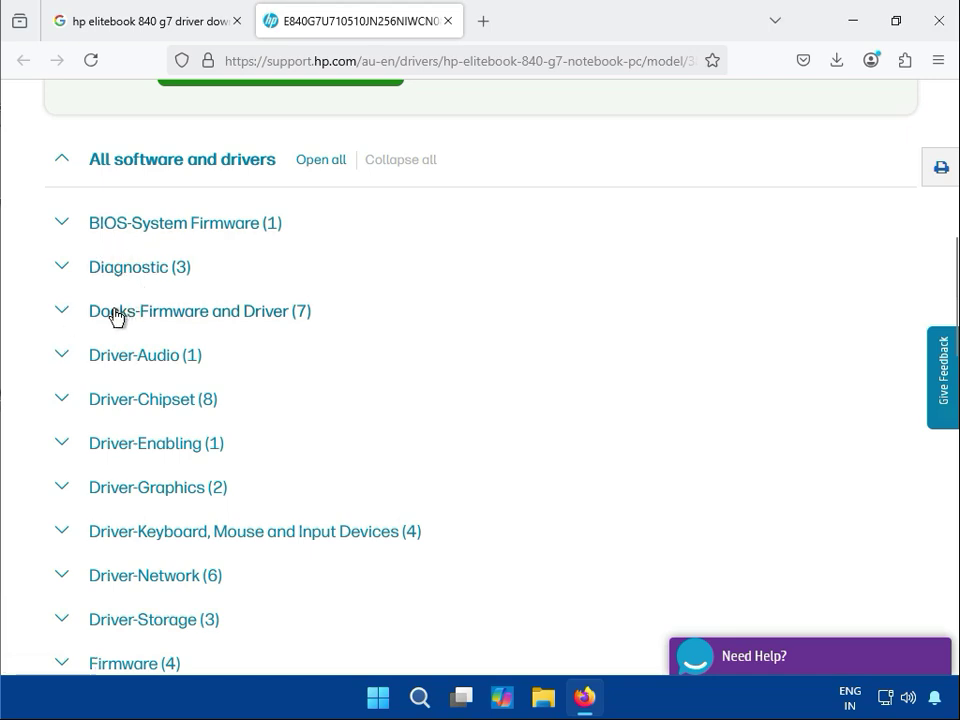
{"action": "left_click", "coordinate": [64, 357]}
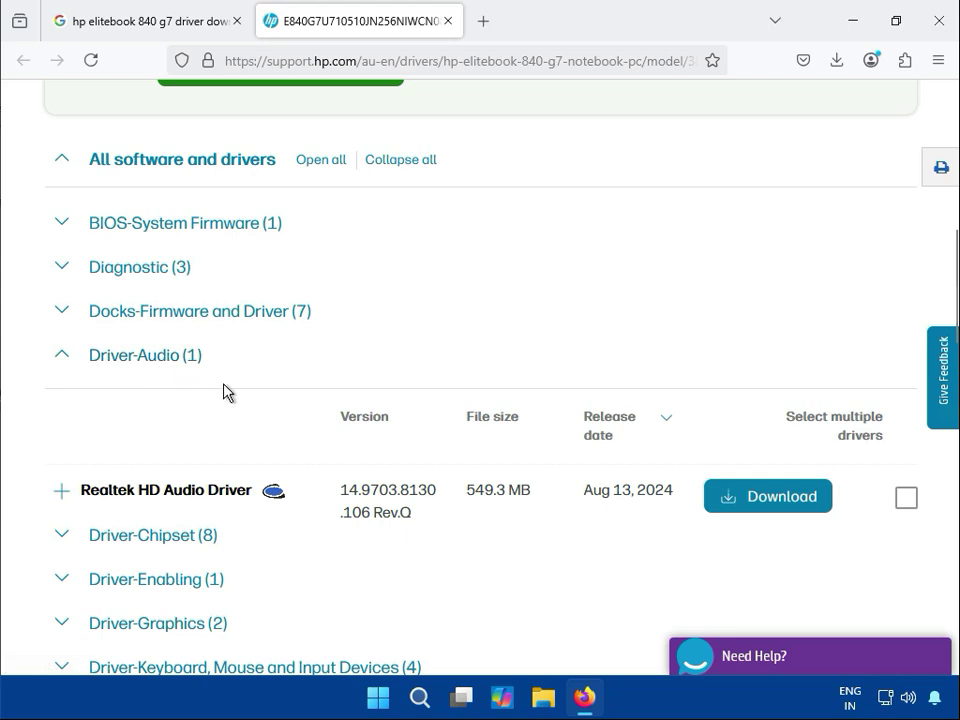
Download the Realtek HD Audio Driver package sp154193.exe (549 MB).
{"action": "scroll", "coordinate": [222, 405], "scroll_direction": "down", "scroll_amount": 1}
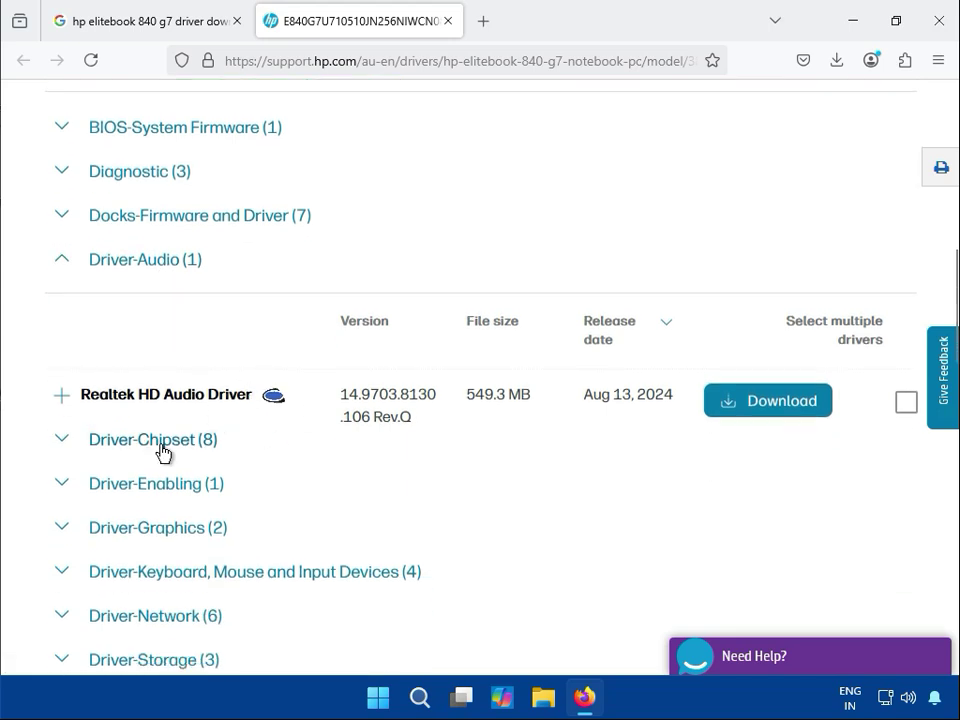
{"action": "scroll", "coordinate": [236, 465], "scroll_direction": "down", "scroll_amount": 1}
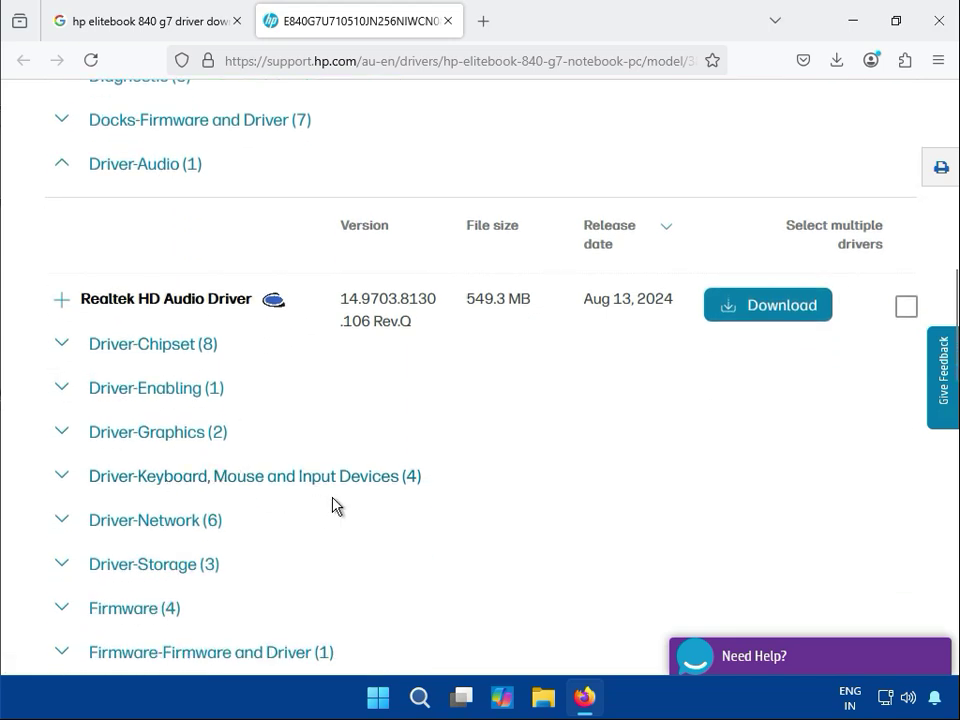
{"action": "scroll", "coordinate": [150, 478], "scroll_direction": "down", "scroll_amount": 1}
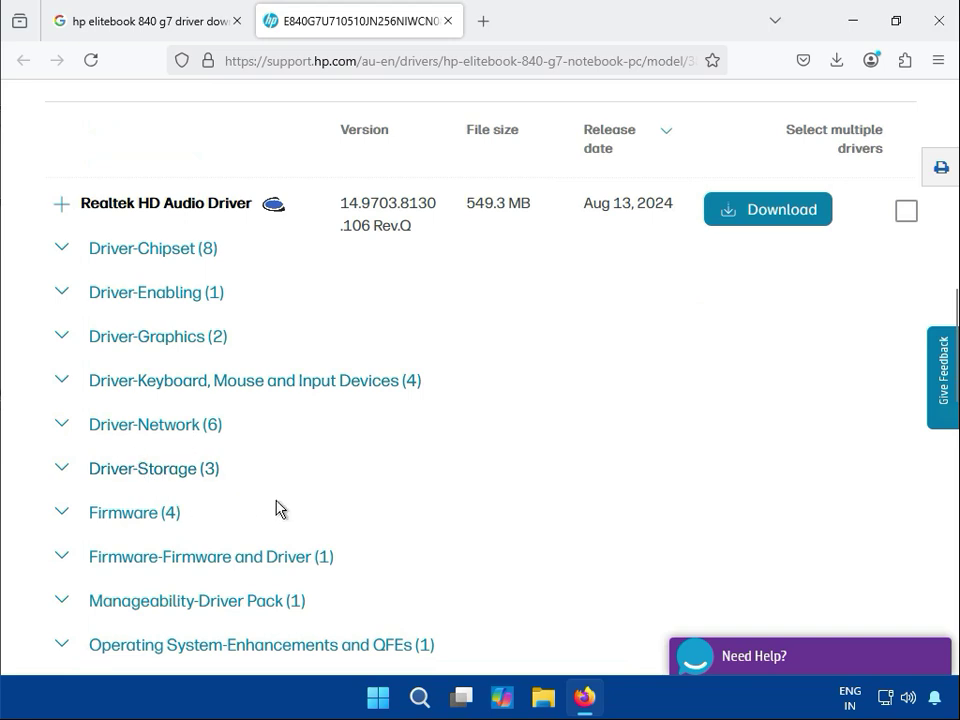
{"action": "scroll", "coordinate": [285, 510], "scroll_direction": "down", "scroll_amount": 1}
{"action": "scroll", "coordinate": [297, 512], "scroll_direction": "down", "scroll_amount": 1}
{"action": "scroll", "coordinate": [297, 512], "scroll_direction": "up", "scroll_amount": 1}
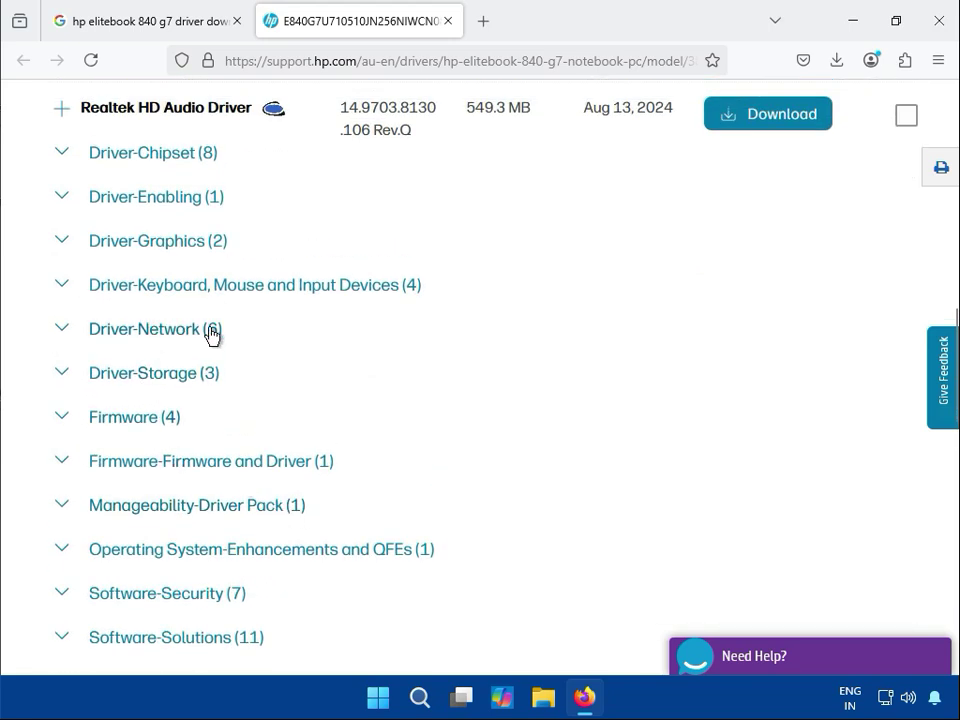
{"action": "scroll", "coordinate": [216, 339], "scroll_direction": "up", "scroll_amount": 1}
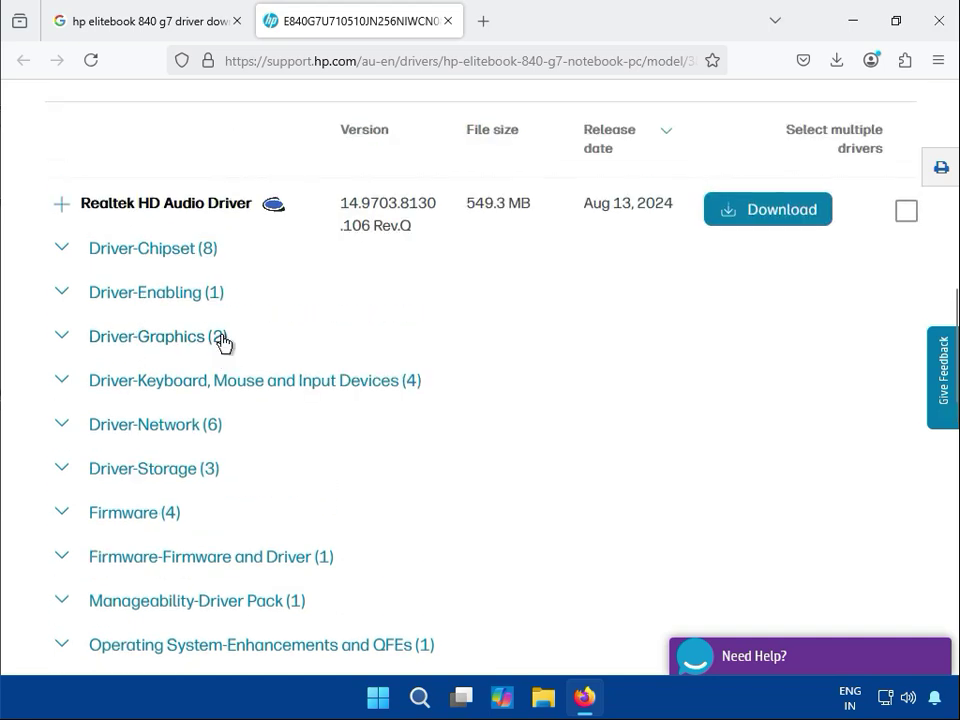
{"action": "scroll", "coordinate": [222, 343], "scroll_direction": "up", "scroll_amount": 1}
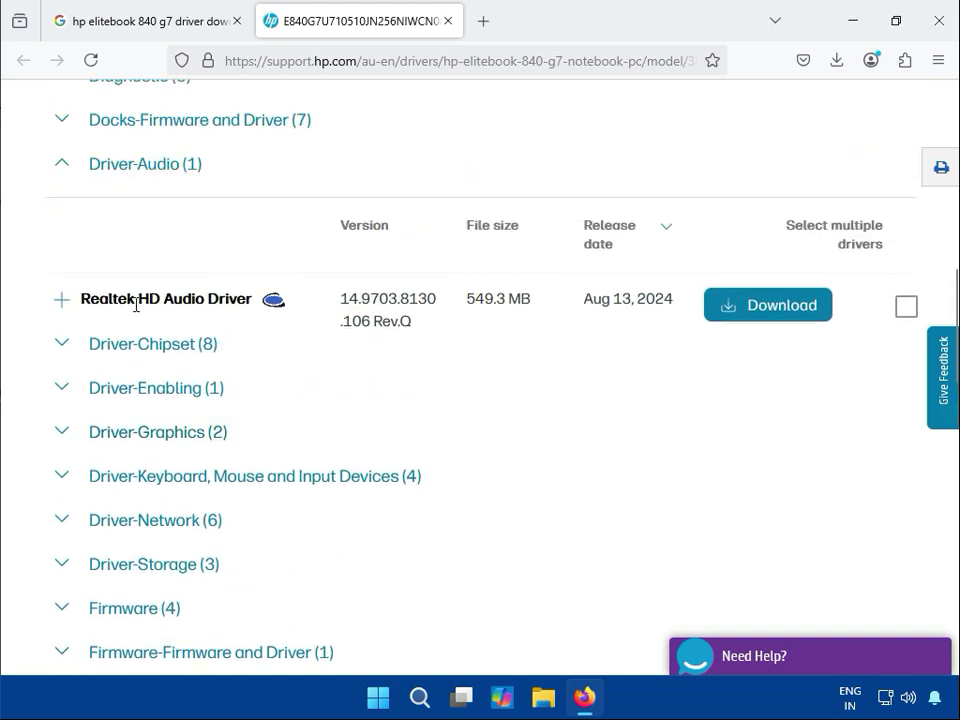
{"action": "left_click", "coordinate": [766, 314]}
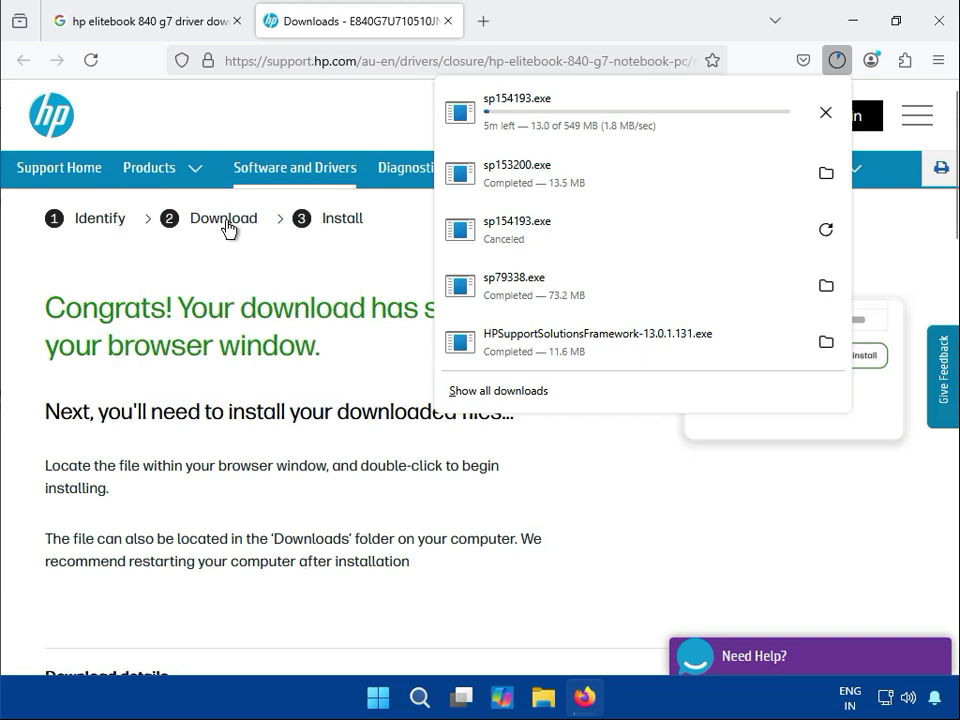
Return to the drivers page and run sp154193.exe from Firefox's downloads list.
{"action": "left_click", "coordinate": [222, 229]}
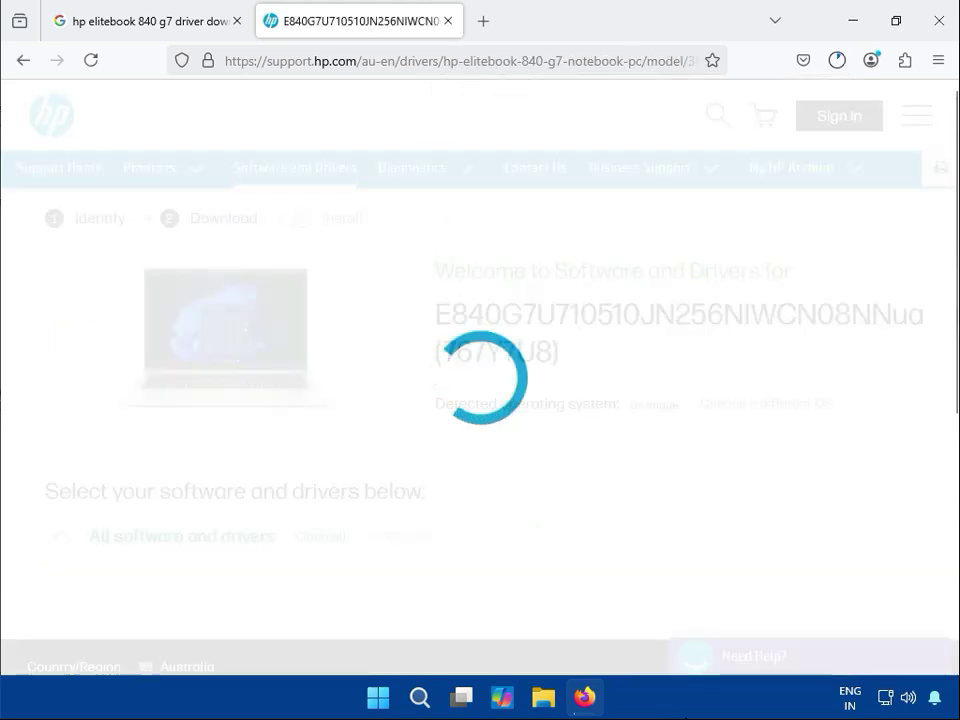
{"action": "left_click", "coordinate": [836, 60]}
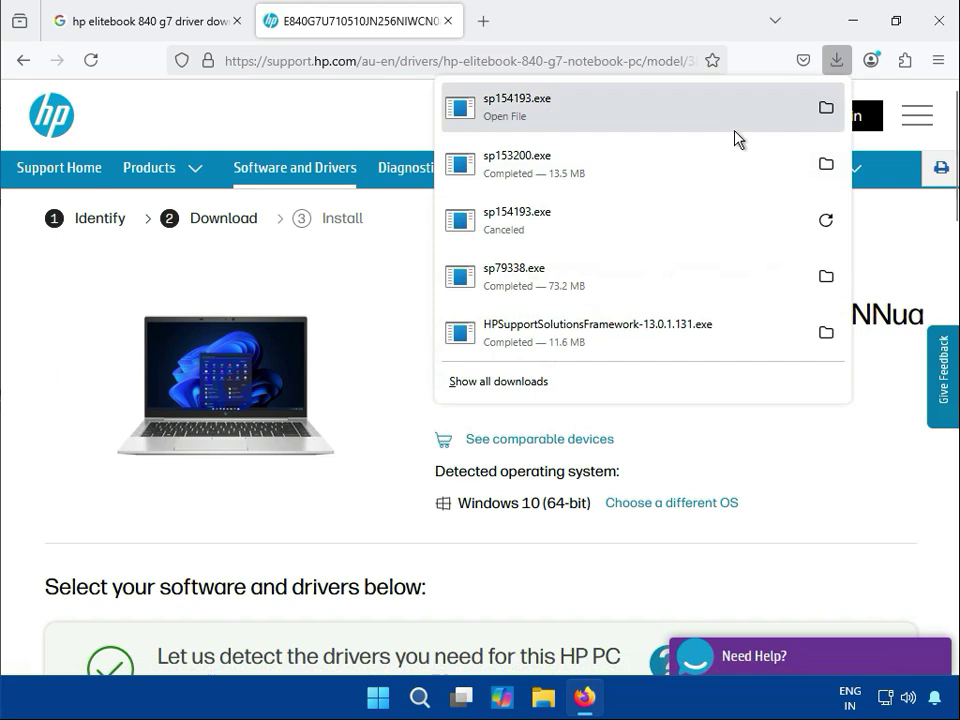
{"action": "left_click", "coordinate": [533, 118]}
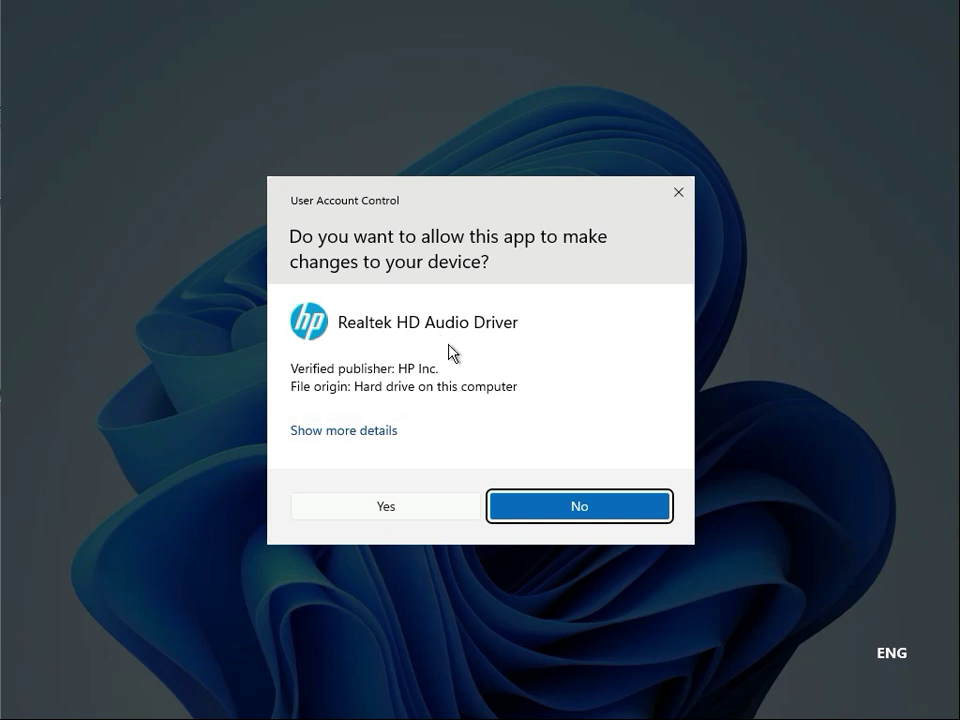
Approve the UAC prompt, accept the licence and extract the Realtek audio driver, then close the installer.
{"action": "left_click", "coordinate": [405, 512]}
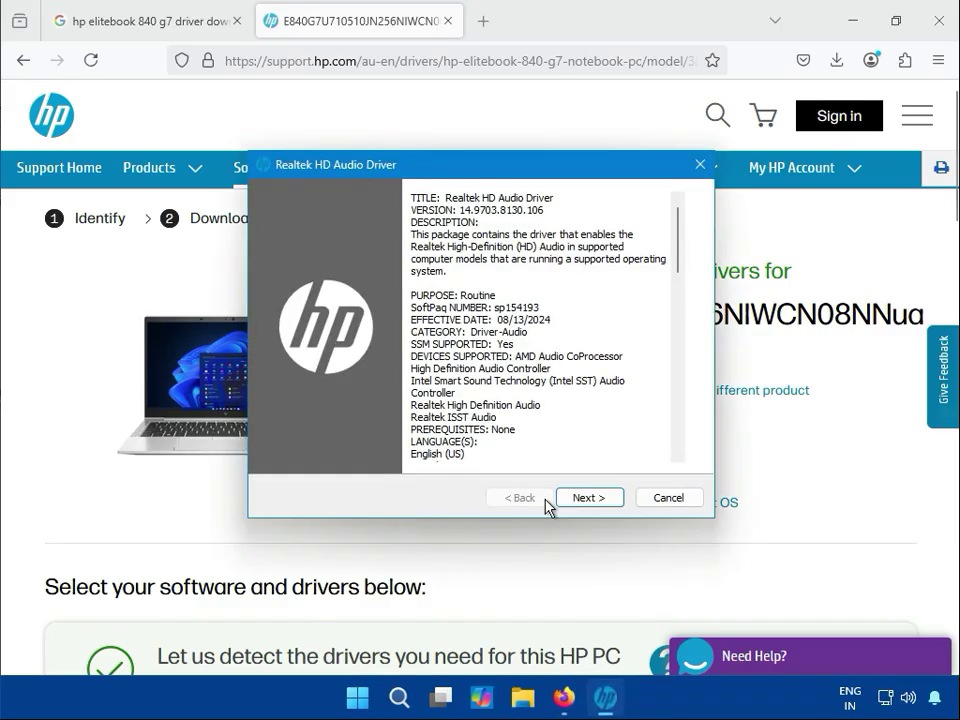
{"action": "left_click", "coordinate": [587, 500]}
{"action": "left_click", "coordinate": [390, 433]}
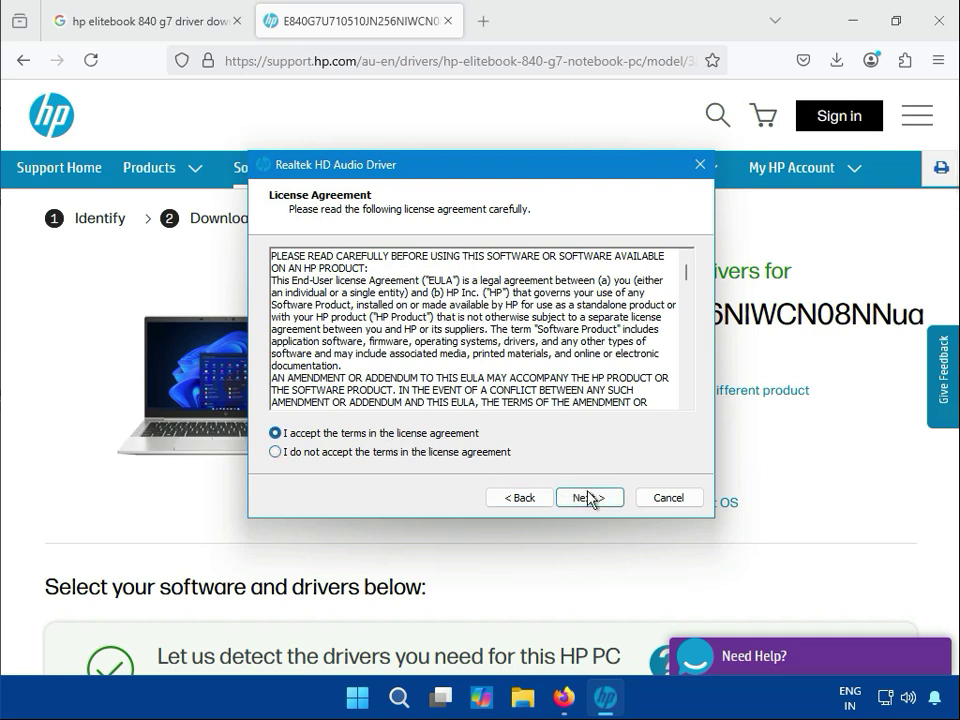
{"action": "left_click", "coordinate": [596, 499]}
{"action": "left_click", "coordinate": [600, 499]}
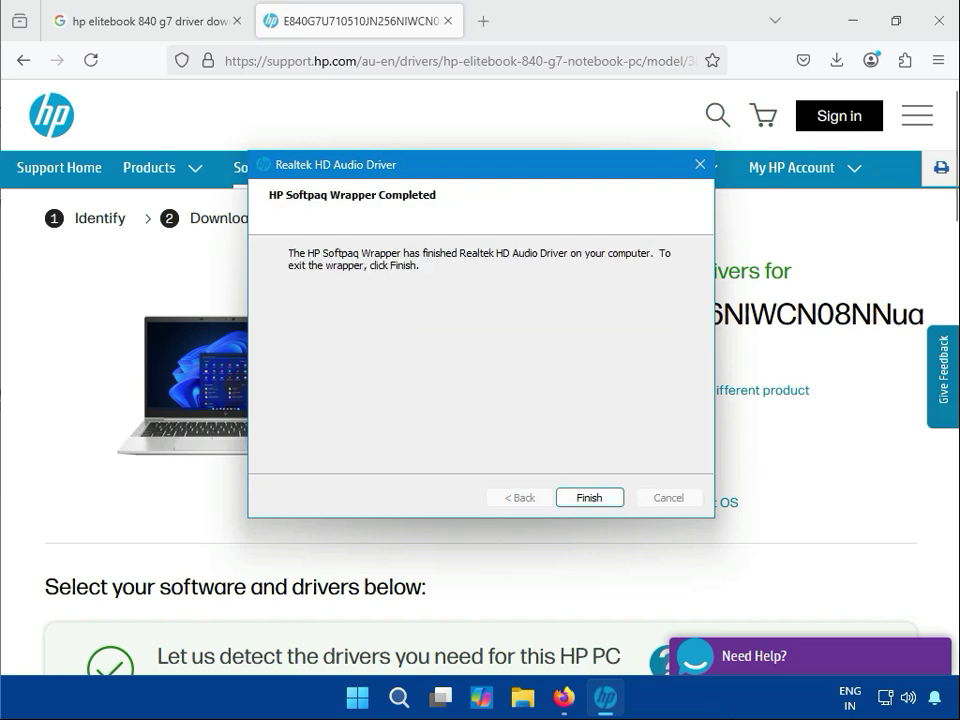
{"action": "left_click", "coordinate": [590, 498]}
{"action": "scroll", "coordinate": [590, 510], "scroll_direction": "down", "scroll_amount": 8}
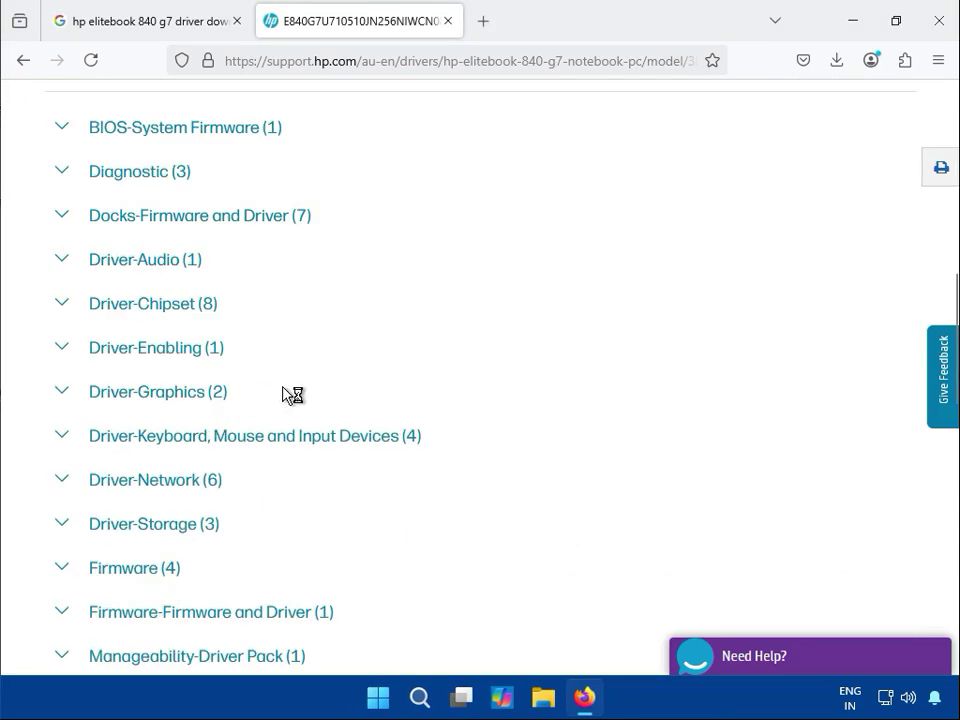
Under Driver-Chipset, download the Intel Management Engine Driver (sp151135.exe), then return to the drivers page.
{"action": "left_click", "coordinate": [63, 262]}
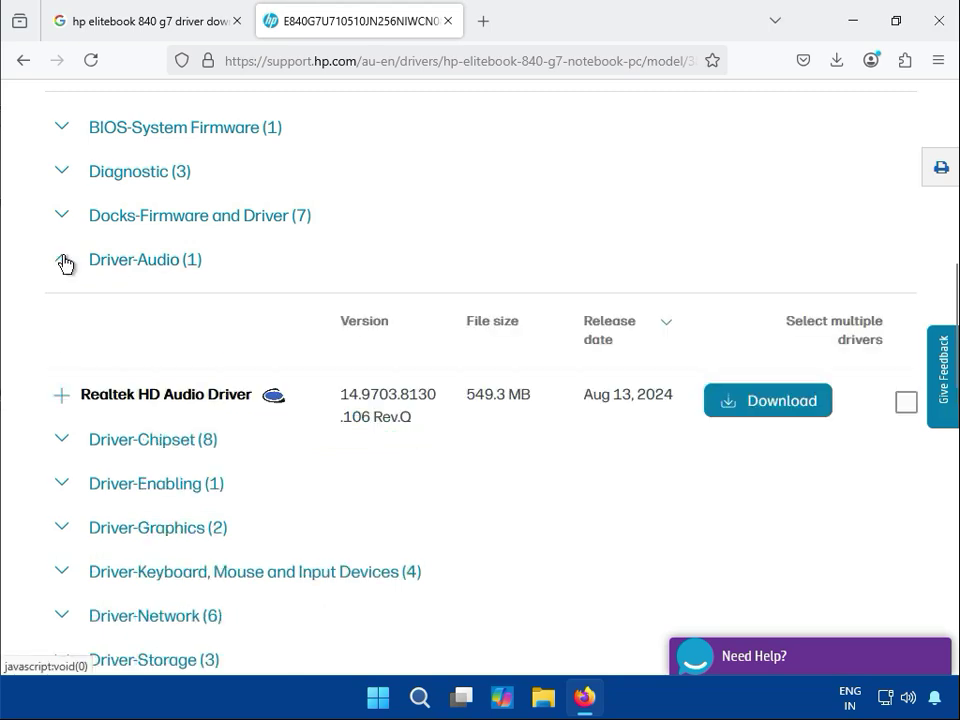
{"action": "left_click", "coordinate": [63, 441]}
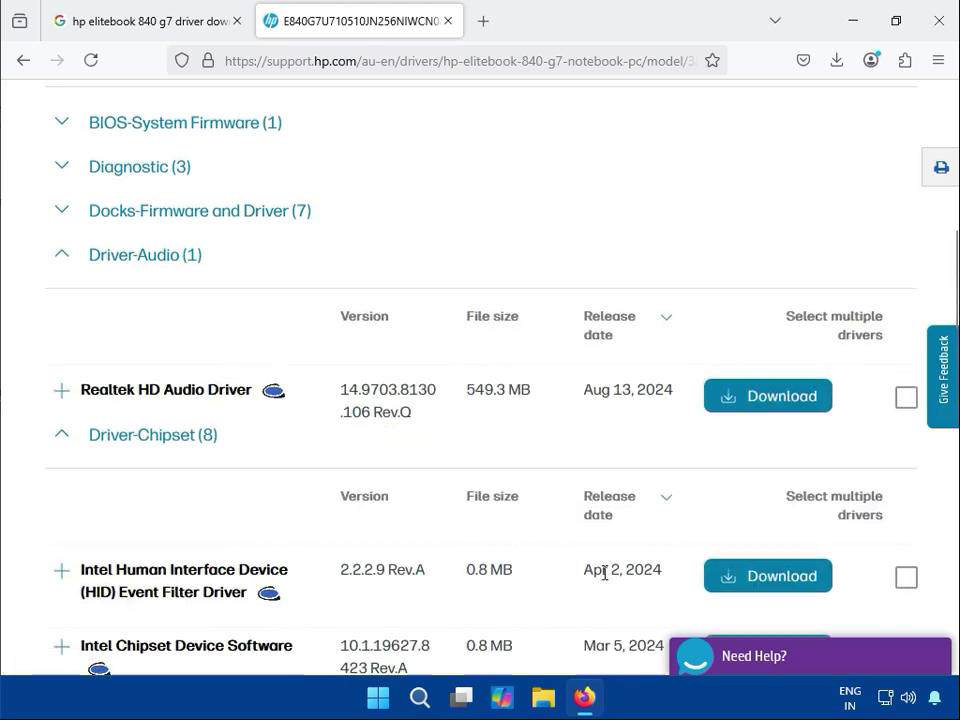
{"action": "scroll", "coordinate": [604, 575], "scroll_direction": "down", "scroll_amount": 4}
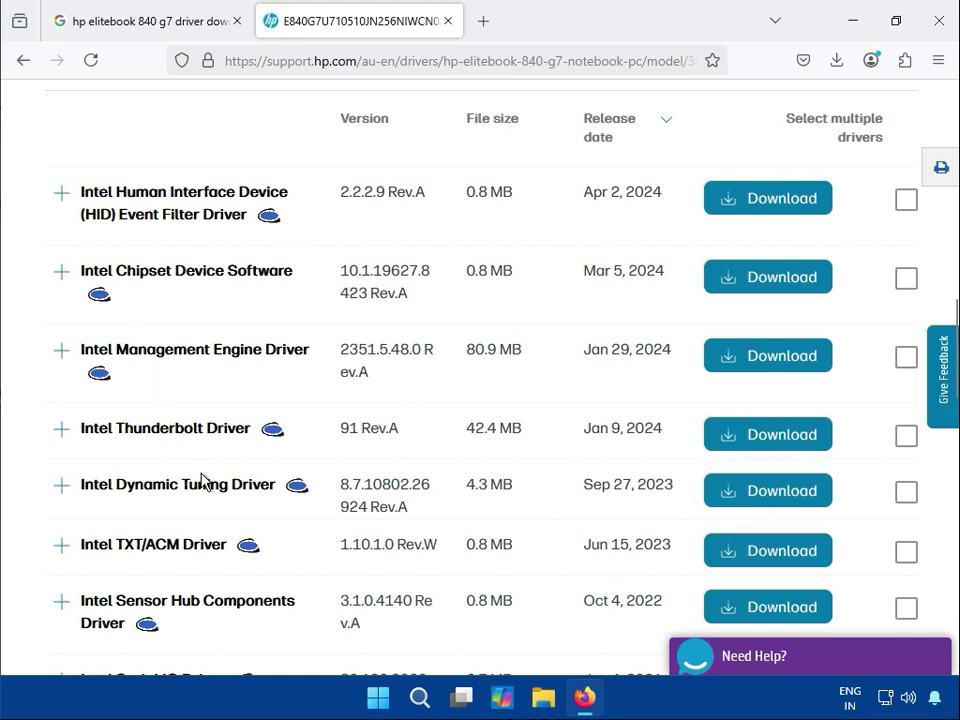
{"action": "left_click_drag", "start_coordinate": [221, 430], "coordinate": [206, 430]}
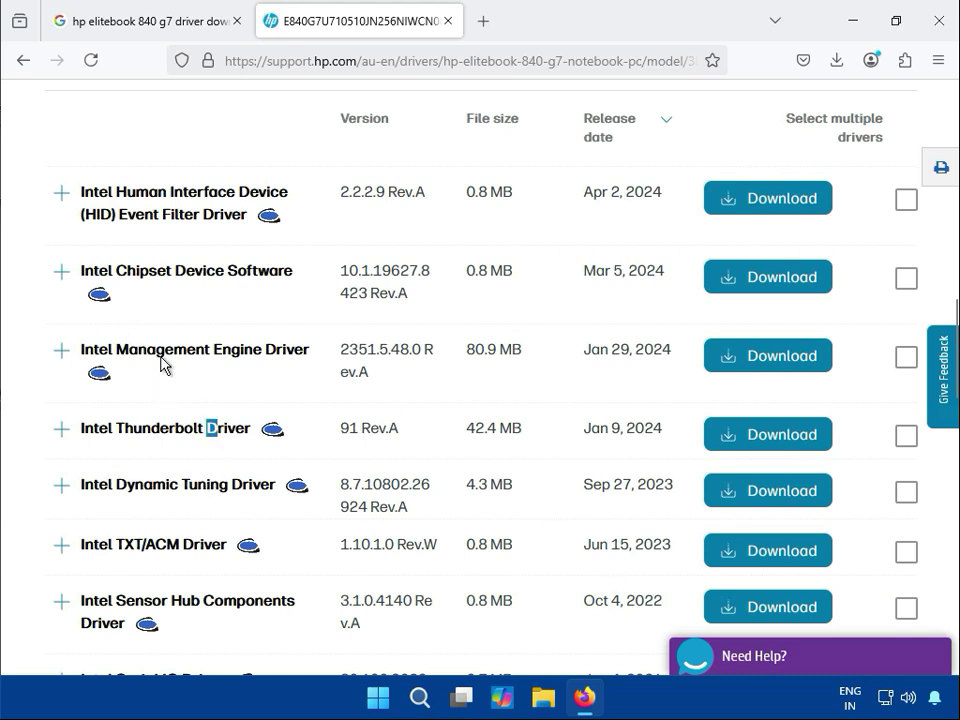
{"action": "left_click_drag", "start_coordinate": [146, 352], "coordinate": [439, 371]}
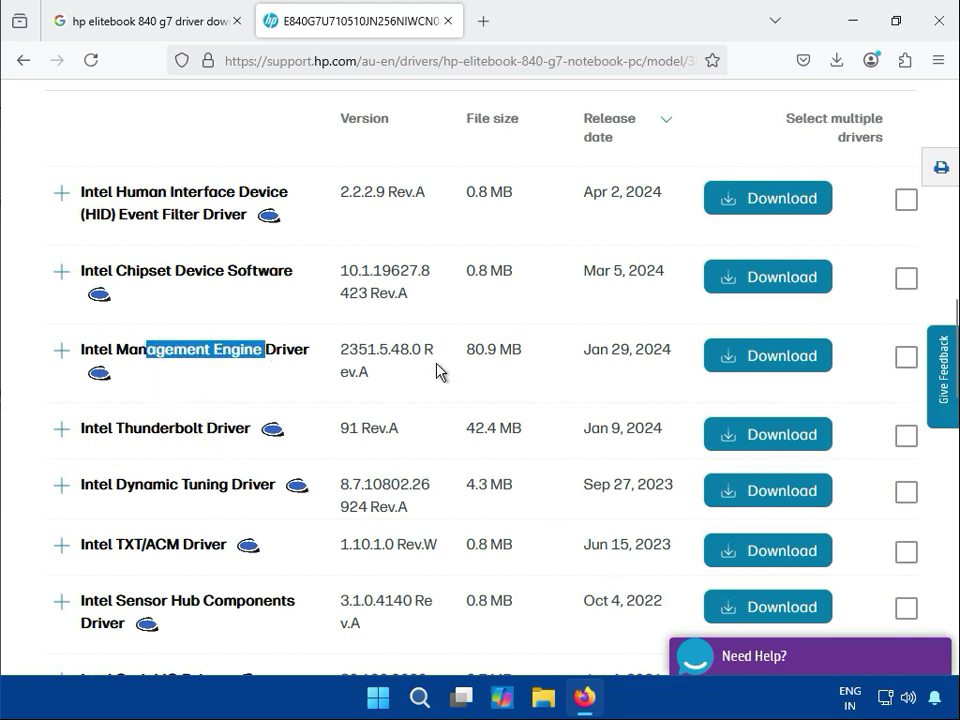
{"action": "left_click", "coordinate": [767, 356]}
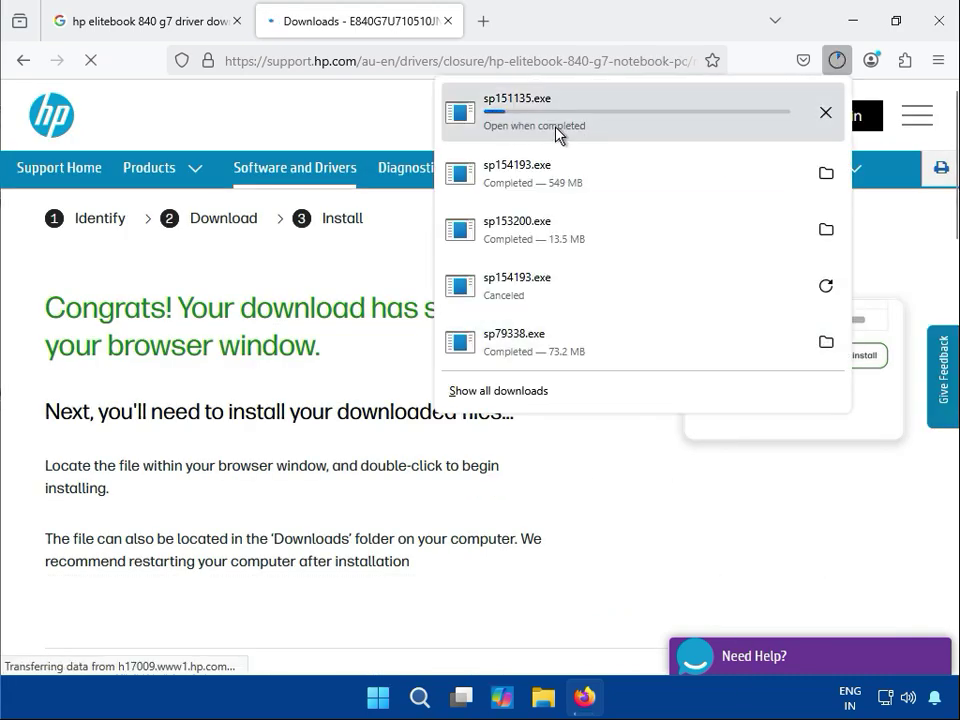
{"action": "left_click", "coordinate": [210, 231]}
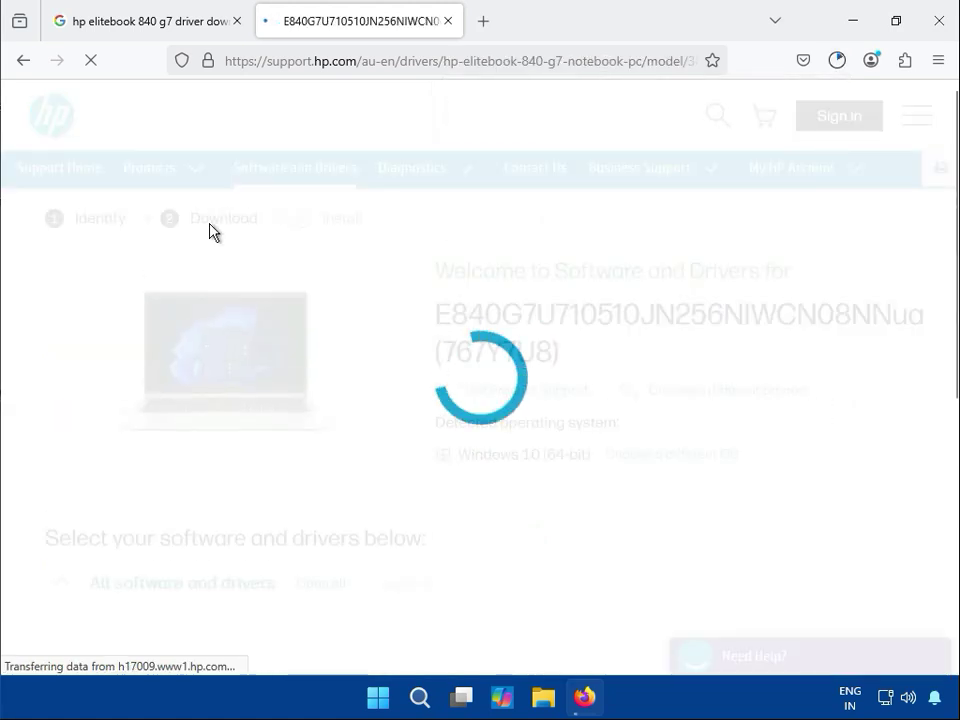
Show DisplayLink Graphic Driver and Intel Video Driver and Control Panel (447.7 MB) under Driver-Graphics.
{"action": "scroll", "coordinate": [429, 493], "scroll_direction": "down", "scroll_amount": 5}
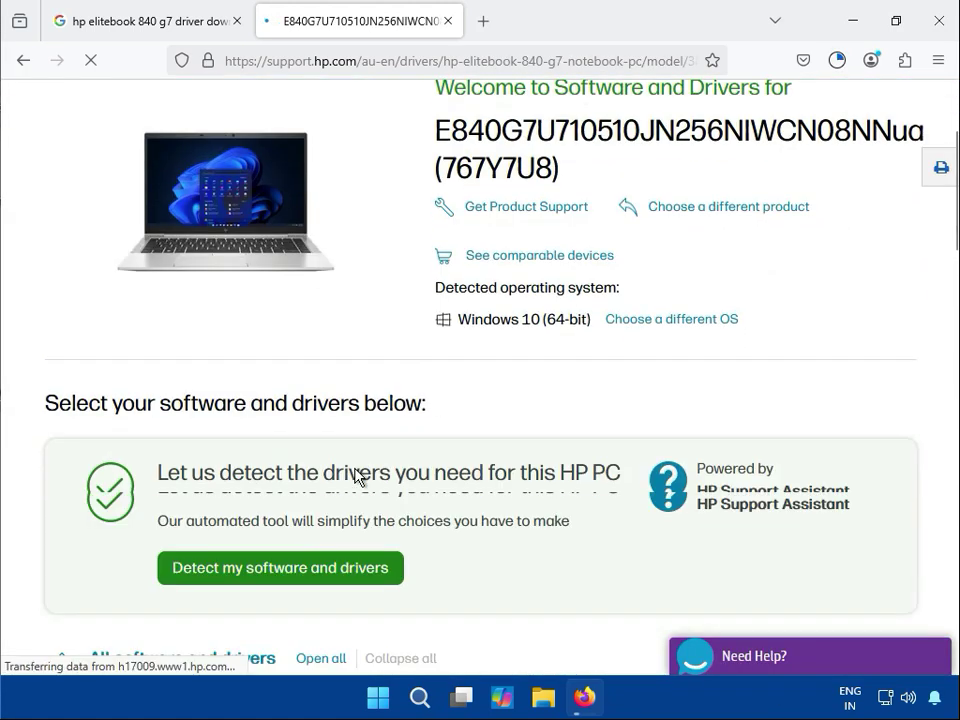
{"action": "scroll", "coordinate": [300, 462], "scroll_direction": "down", "scroll_amount": 3}
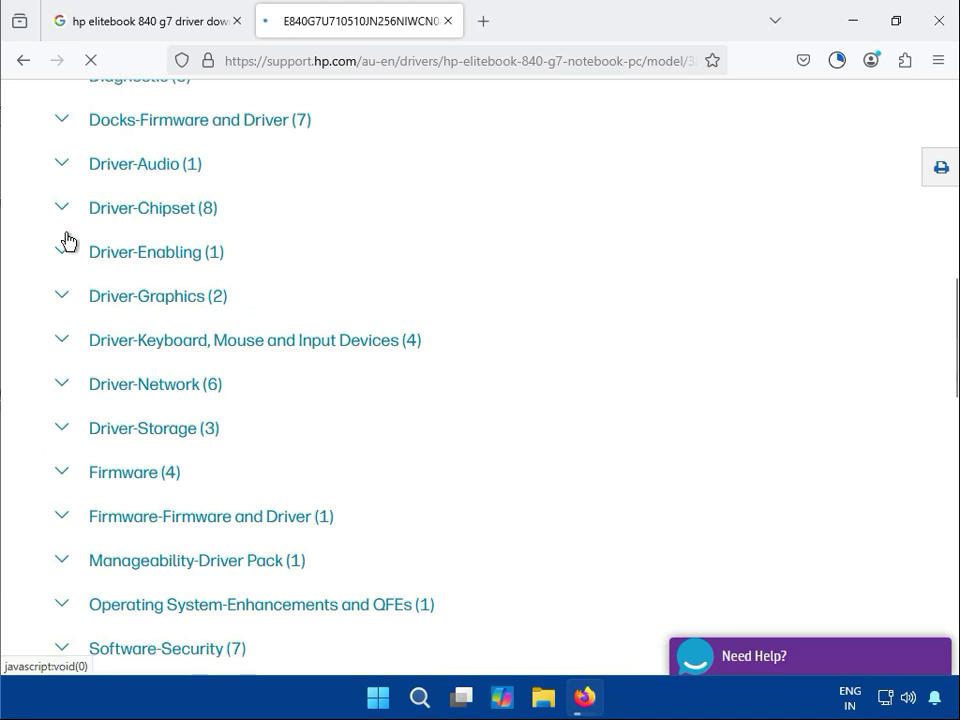
{"action": "left_click", "coordinate": [63, 300]}
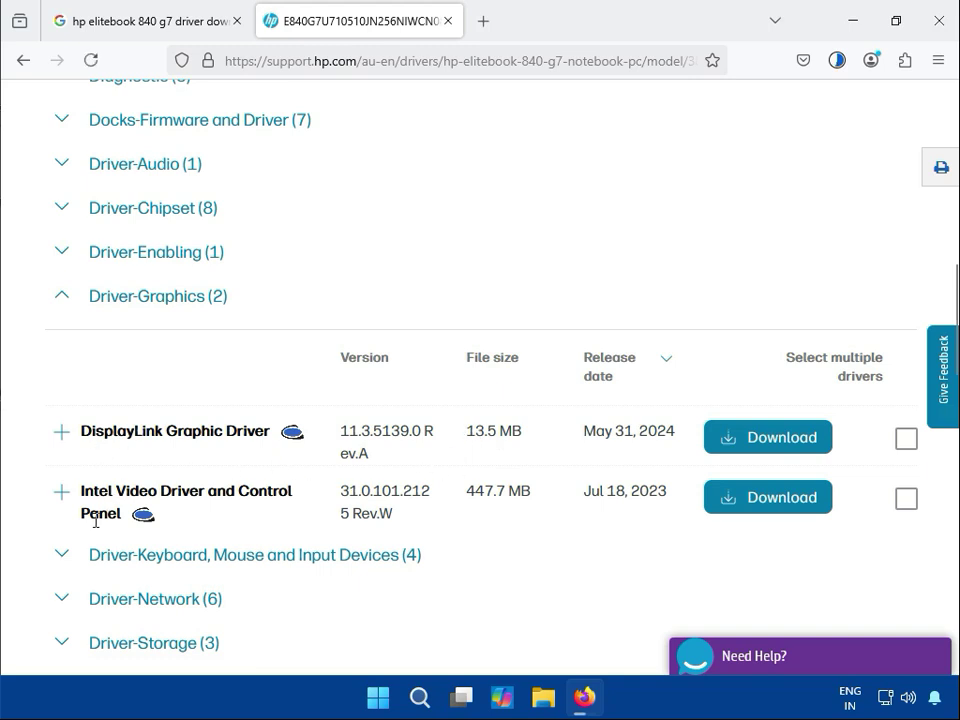
{"action": "left_click_drag", "start_coordinate": [90, 491], "coordinate": [135, 512]}
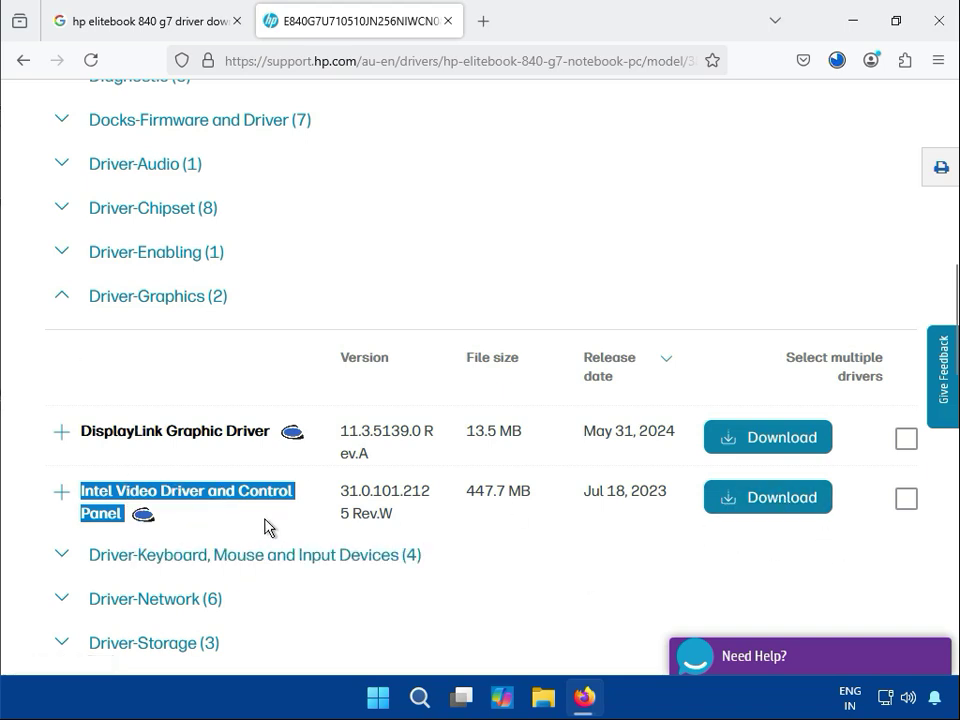
{"action": "scroll", "coordinate": [64, 491], "scroll_direction": "down", "scroll_amount": 2}
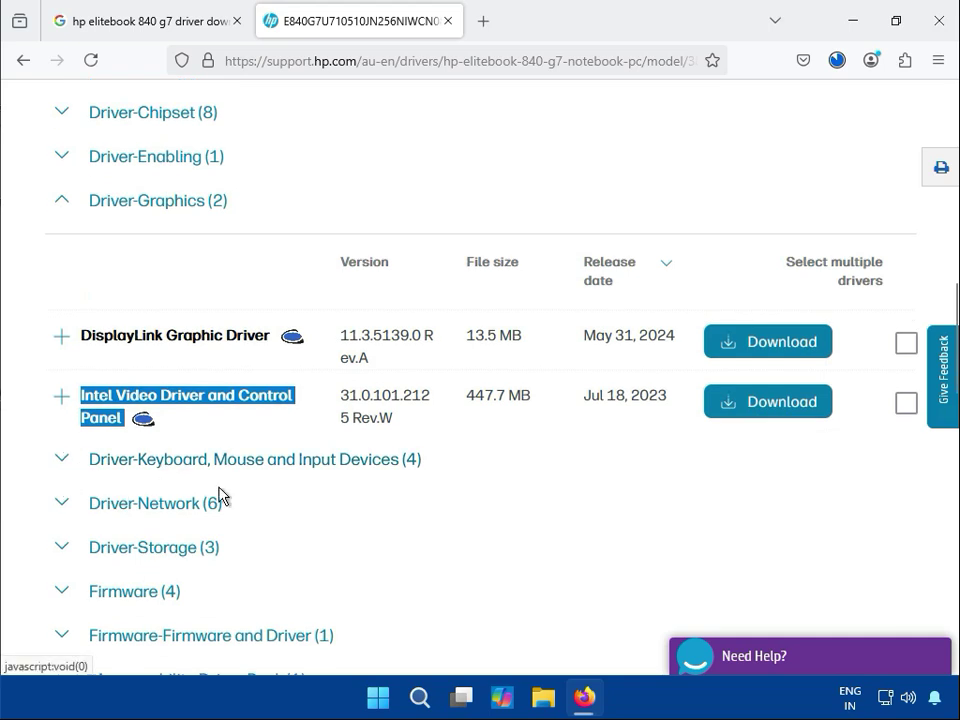
Expand Driver-Keyboard, Mouse and Input Devices and review entries like the HP Universal Camera Driver.
{"action": "left_click", "coordinate": [80, 463]}
{"action": "scroll", "coordinate": [421, 585], "scroll_direction": "down", "scroll_amount": 4}
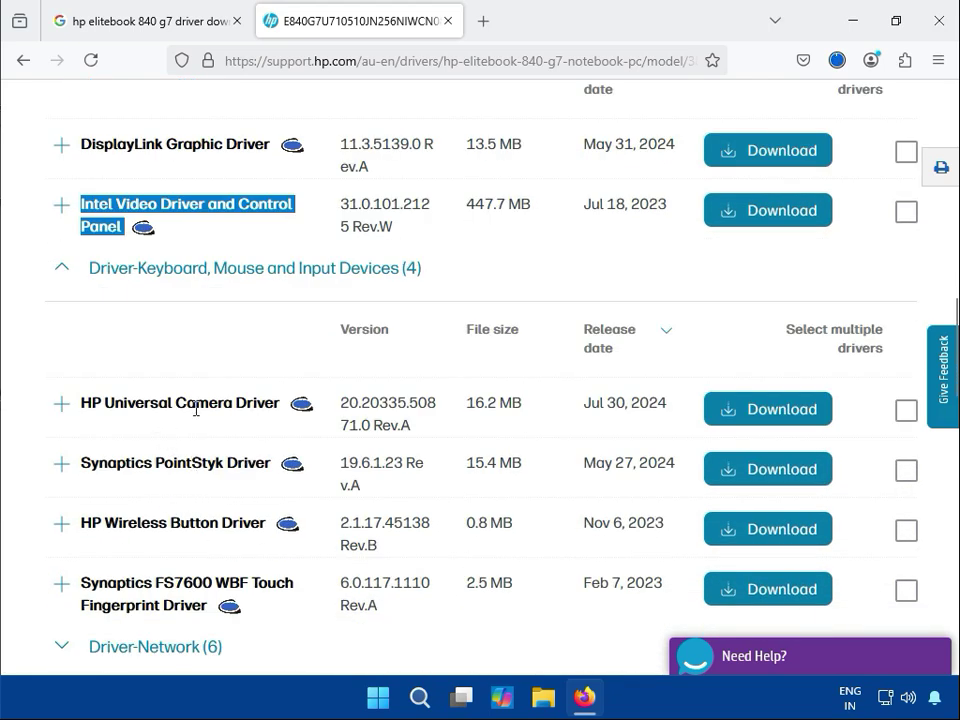
{"action": "left_click_drag", "start_coordinate": [191, 405], "coordinate": [274, 397]}
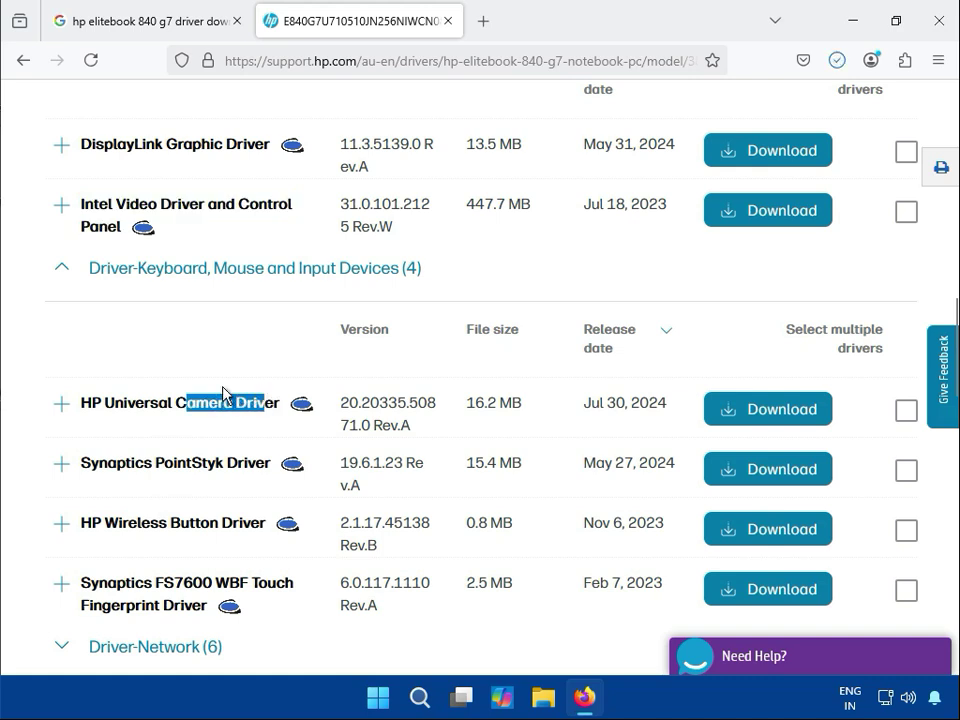
{"action": "left_click", "coordinate": [37, 372]}
{"action": "scroll", "coordinate": [56, 476], "scroll_direction": "down", "scroll_amount": 4}
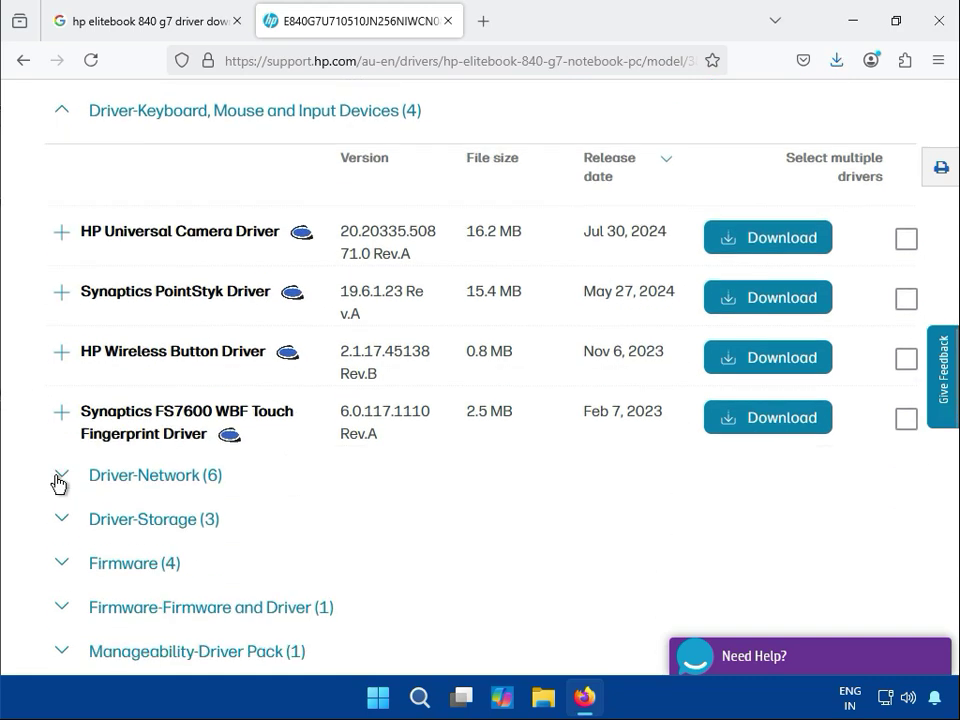
Expand Driver-Network and review its Bluetooth, Intel WLAN, Realtek wireless LAN and WWAN drivers.
{"action": "left_click", "coordinate": [63, 458]}
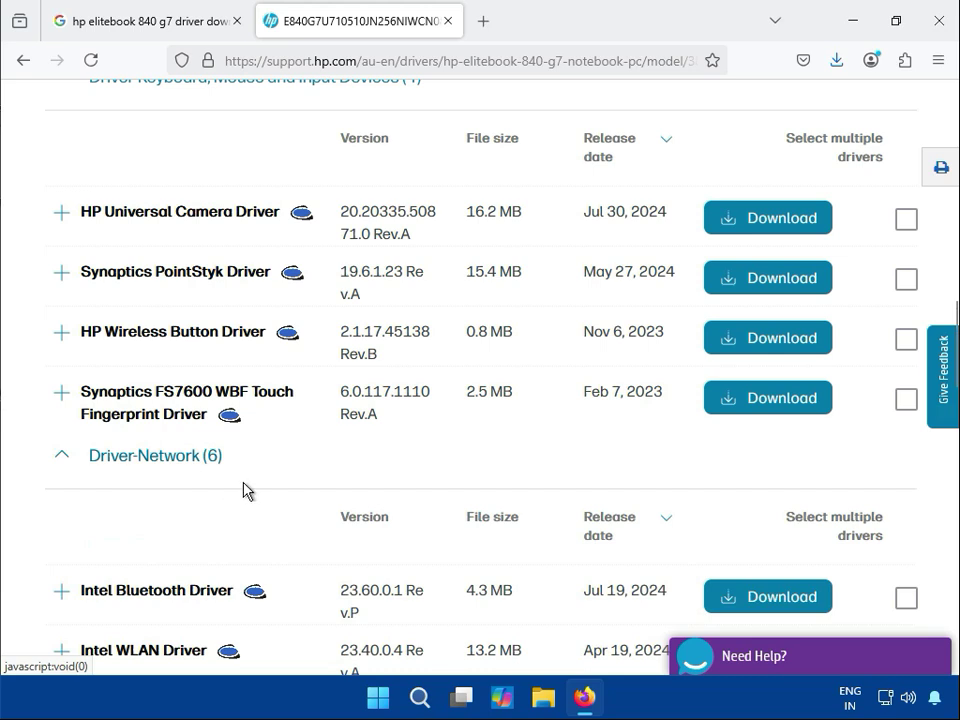
{"action": "scroll", "coordinate": [290, 500], "scroll_direction": "down", "scroll_amount": 4}
{"action": "left_click_drag", "start_coordinate": [111, 404], "coordinate": [168, 404]}
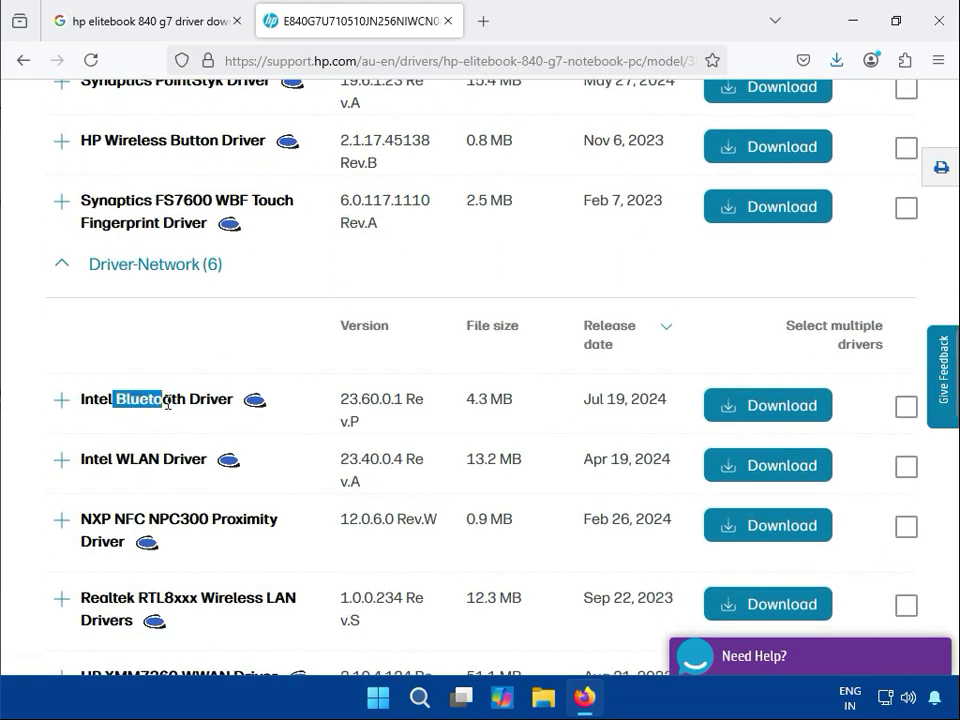
{"action": "left_click_drag", "start_coordinate": [113, 459], "coordinate": [180, 455]}
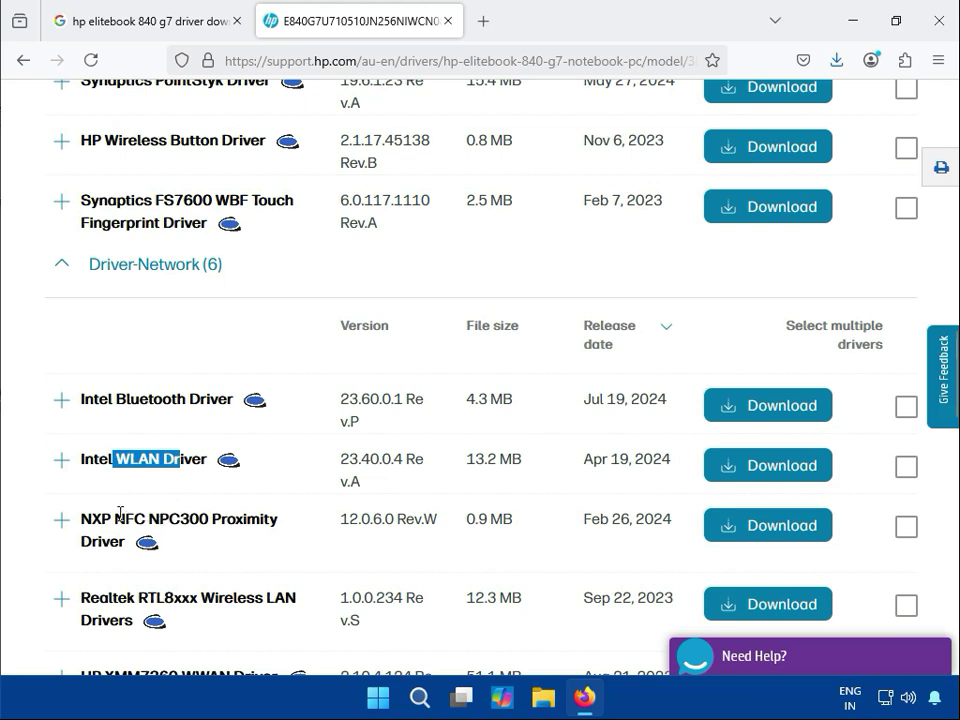
{"action": "left_click_drag", "start_coordinate": [114, 521], "coordinate": [180, 521]}
{"action": "scroll", "coordinate": [245, 530], "scroll_direction": "down", "scroll_amount": 2}
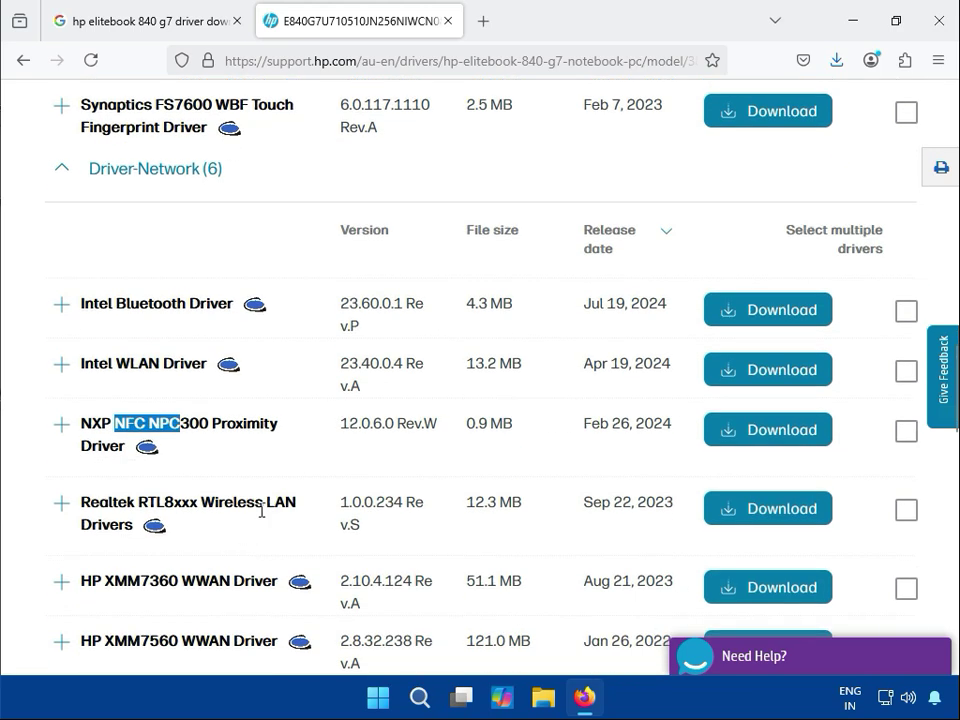
{"action": "left_click_drag", "start_coordinate": [266, 503], "coordinate": [271, 518]}
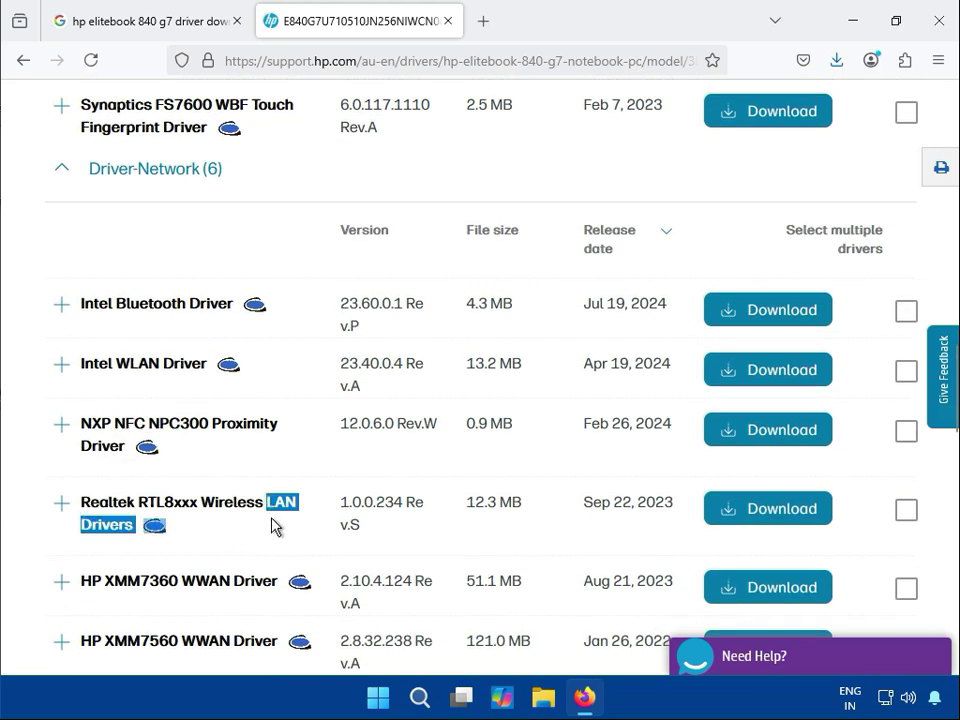
{"action": "scroll", "coordinate": [270, 515], "scroll_direction": "down", "scroll_amount": 4}
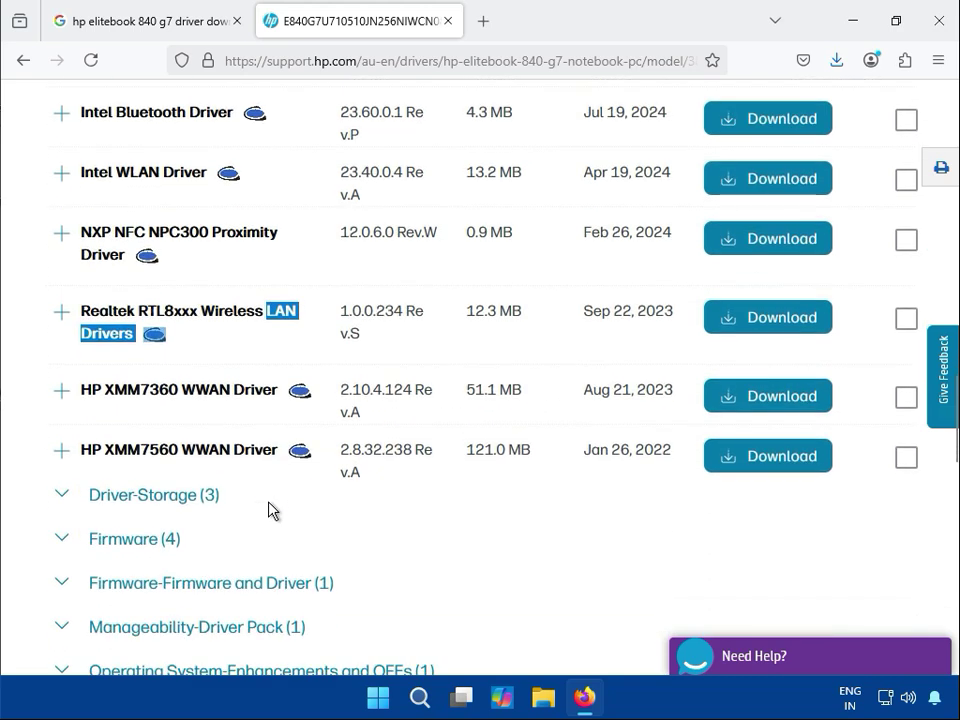
{"action": "scroll", "coordinate": [270, 511], "scroll_direction": "down", "scroll_amount": 4}
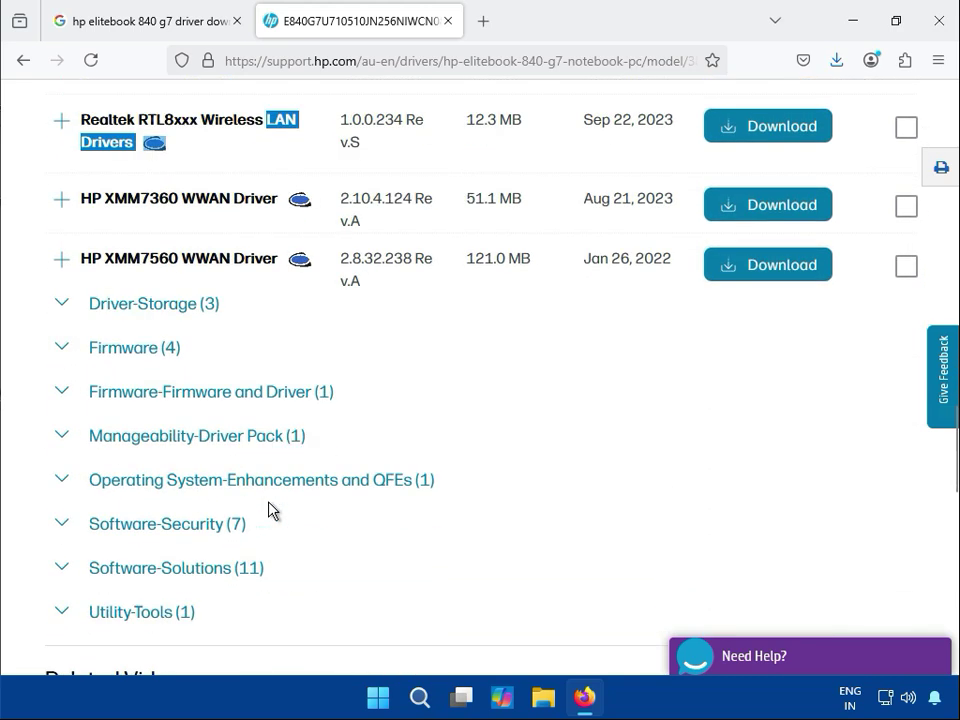
{"action": "scroll", "coordinate": [270, 511], "scroll_direction": "up", "scroll_amount": 6}
{"action": "scroll", "coordinate": [270, 510], "scroll_direction": "up", "scroll_amount": 6}
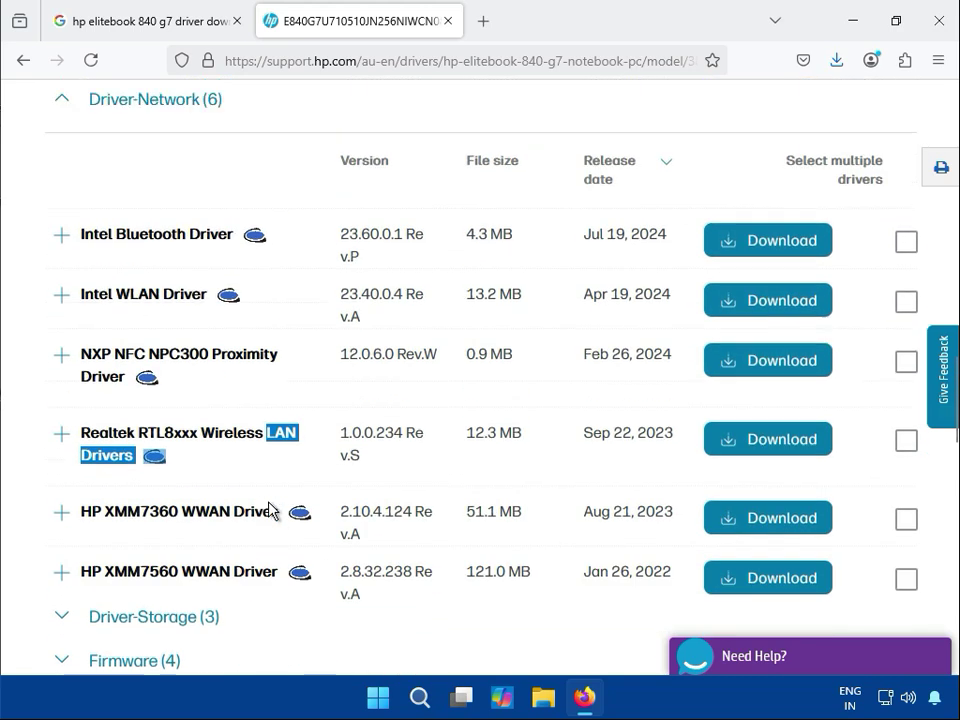
Launch the downloaded Intel Management Engine Driver package from Firefox's downloads list.
{"action": "left_click", "coordinate": [838, 62]}
{"action": "left_click", "coordinate": [572, 118]}
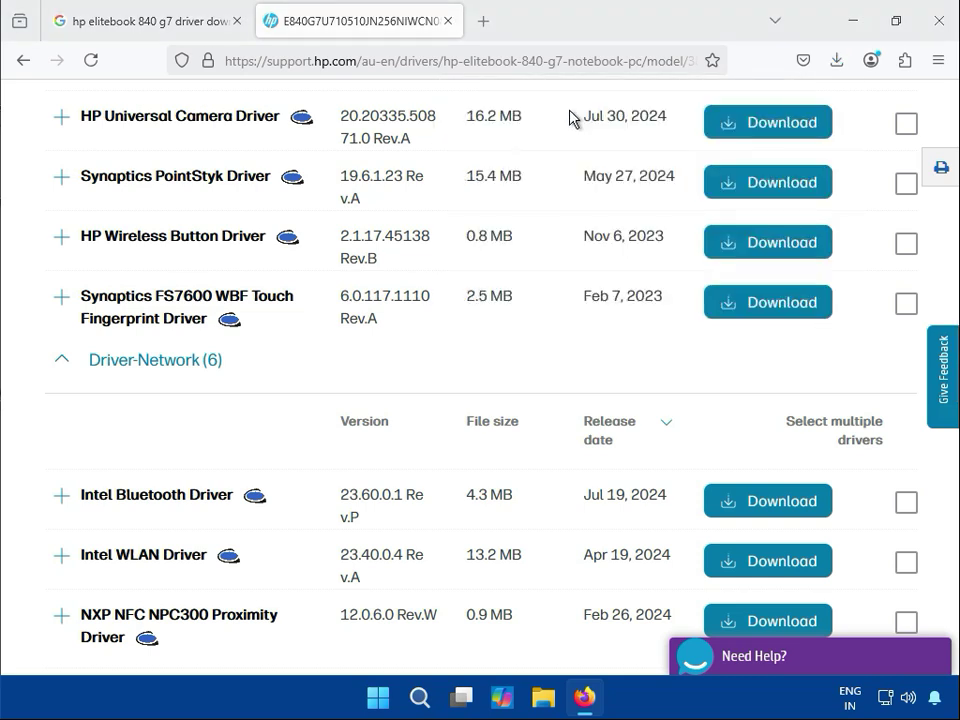
{"action": "scroll", "coordinate": [381, 497], "scroll_direction": "up", "scroll_amount": 8}
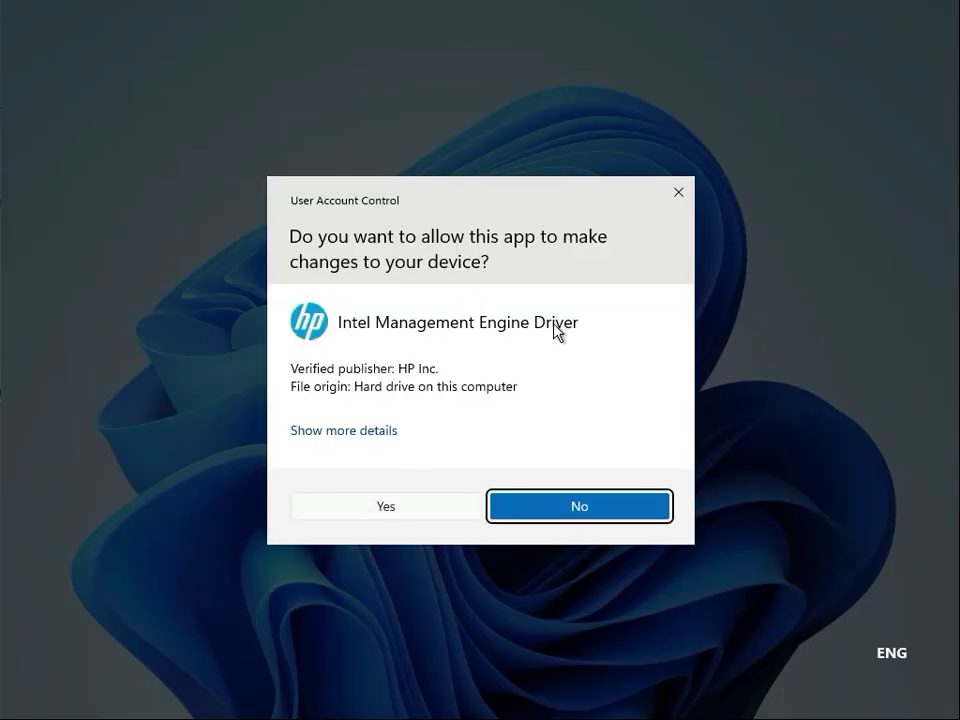
Approve UAC, accept the licence and extract the Intel ME driver to c:\SWSetup\SP151135.
{"action": "left_click", "coordinate": [358, 515]}
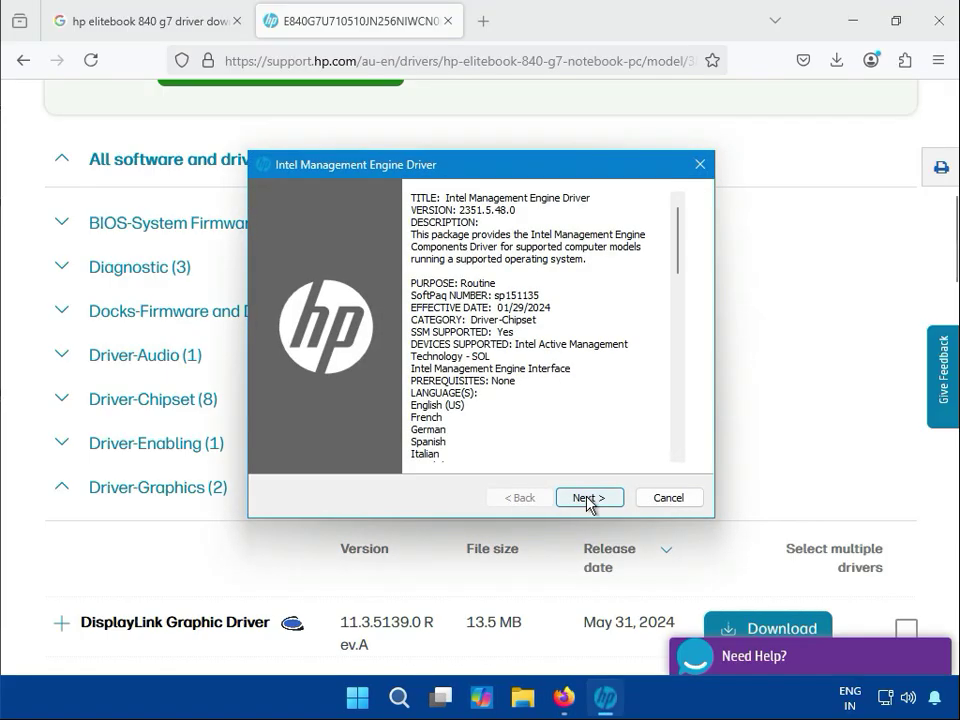
{"action": "left_click", "coordinate": [588, 498]}
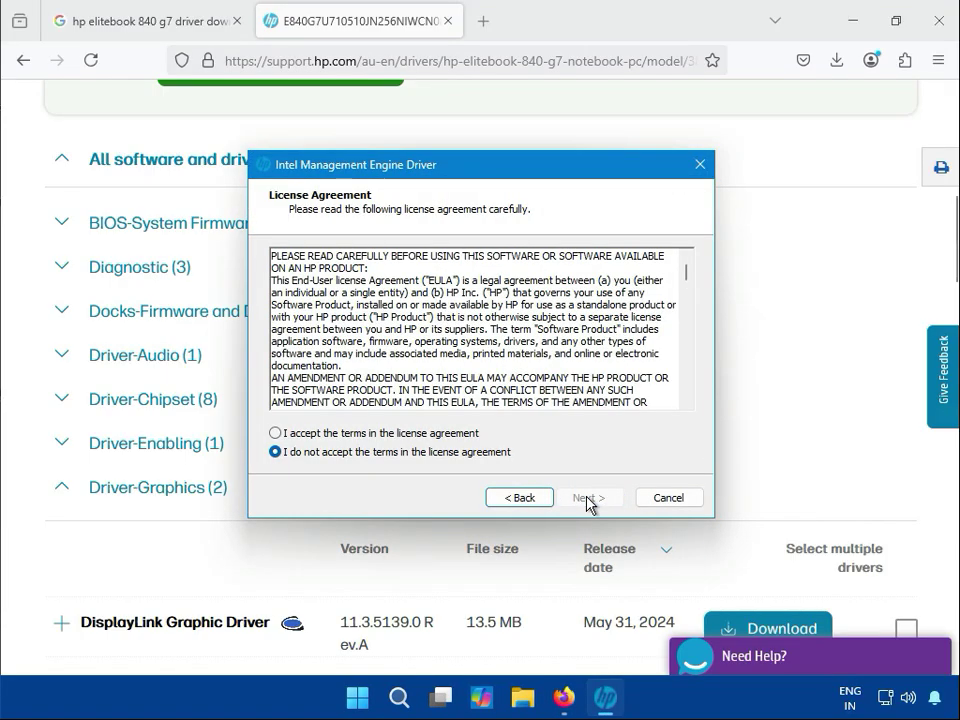
{"action": "left_click", "coordinate": [455, 436]}
{"action": "left_click", "coordinate": [590, 498]}
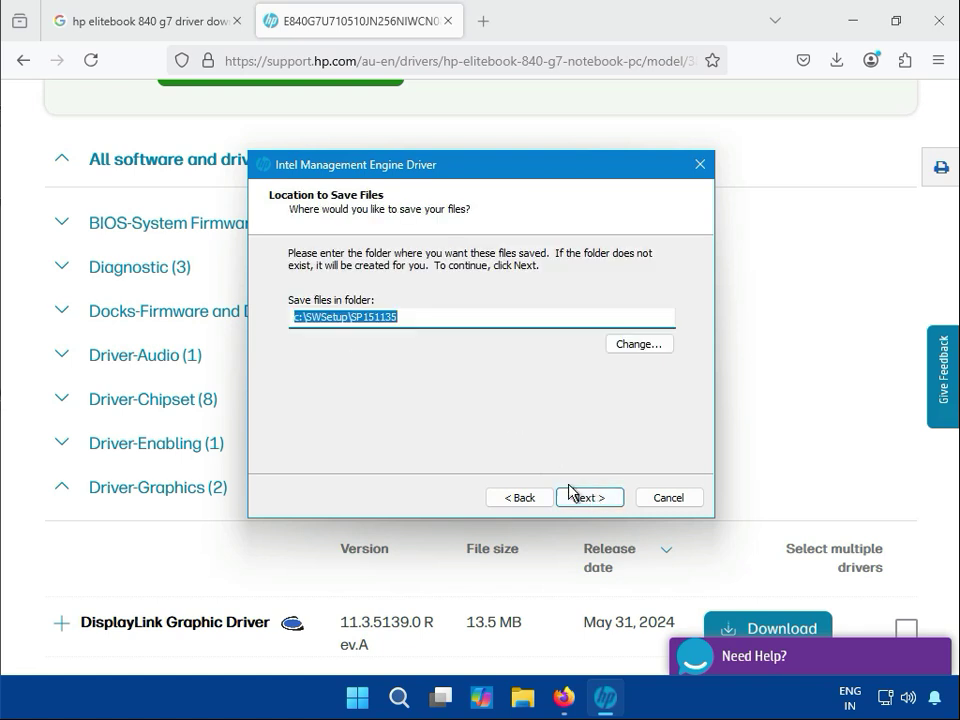
{"action": "left_click", "coordinate": [572, 497]}
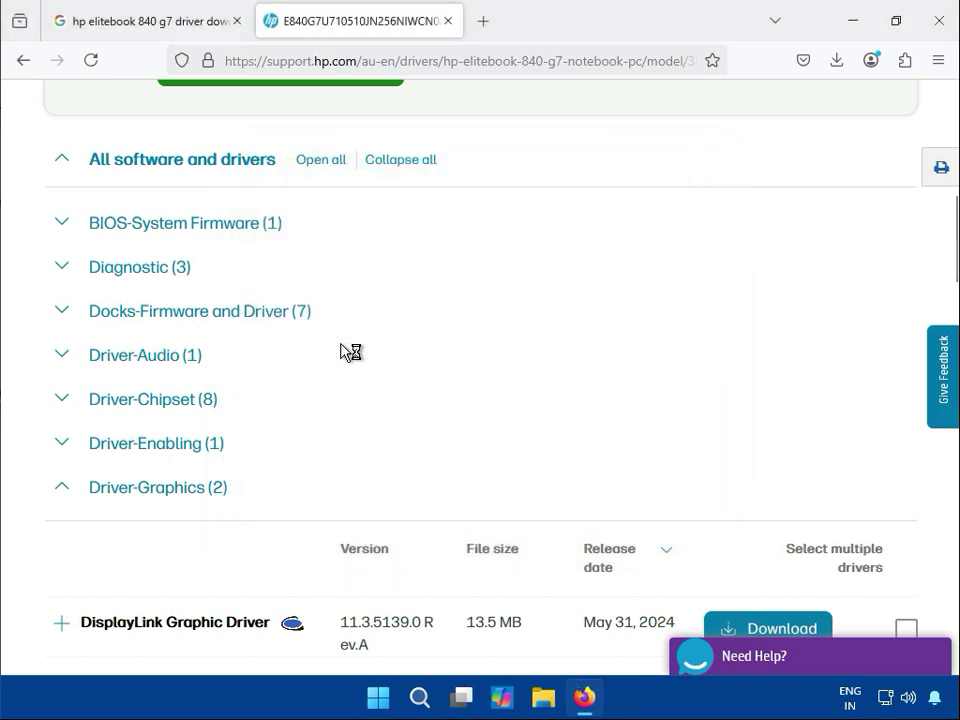
{"action": "scroll", "coordinate": [372, 432], "scroll_direction": "up", "scroll_amount": 3}
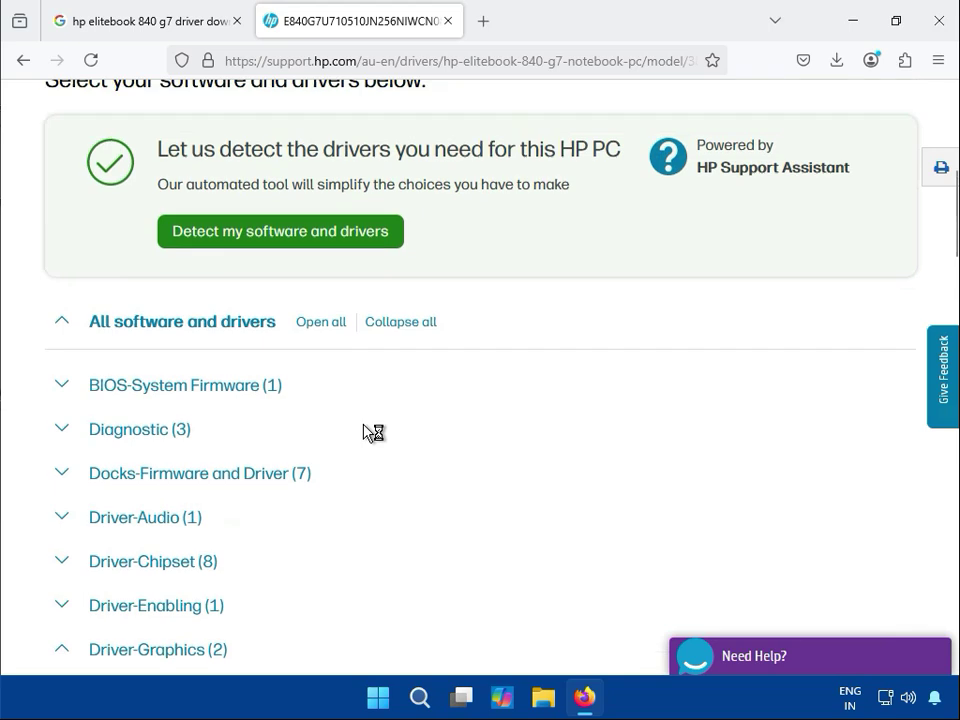
{"action": "scroll", "coordinate": [372, 432], "scroll_direction": "down", "scroll_amount": 3}
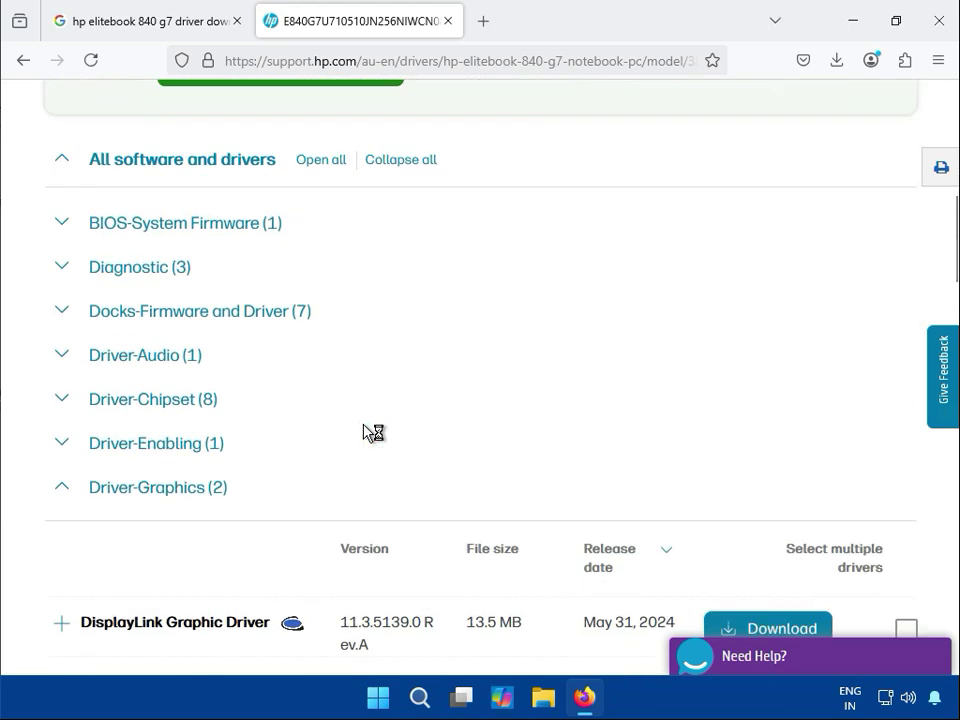
{"action": "scroll", "coordinate": [372, 432], "scroll_direction": "down", "scroll_amount": 3}
{"action": "scroll", "coordinate": [367, 432], "scroll_direction": "up", "scroll_amount": 3}
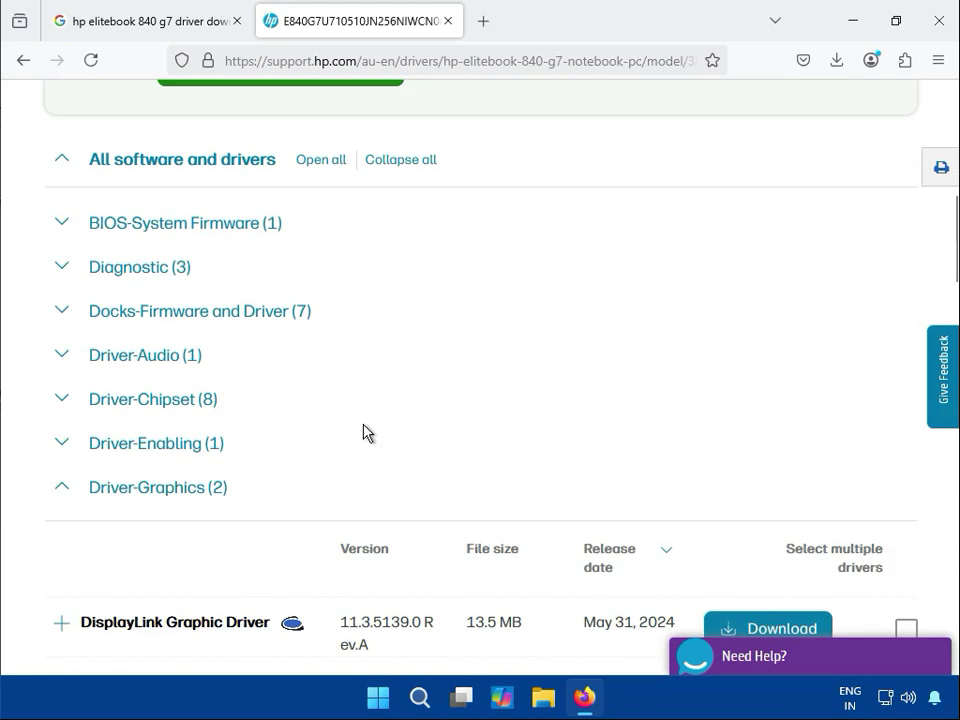